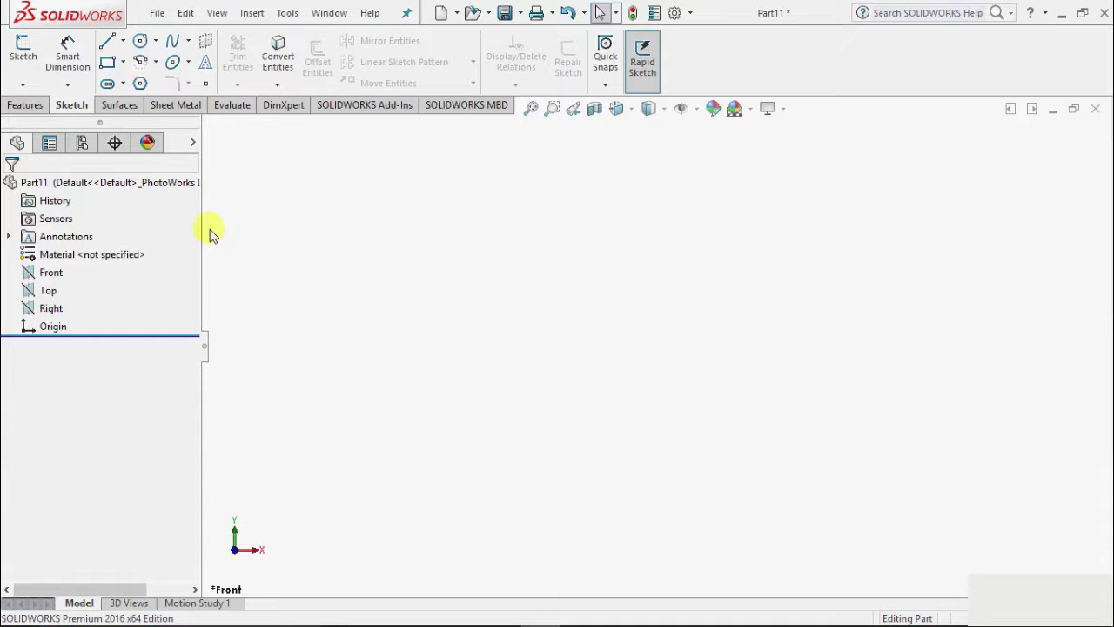
# Step: Start a new 2D sketch on the Front plane with the straight Line tool
pyautogui.click(20, 84)
pyautogui.click(37, 102)
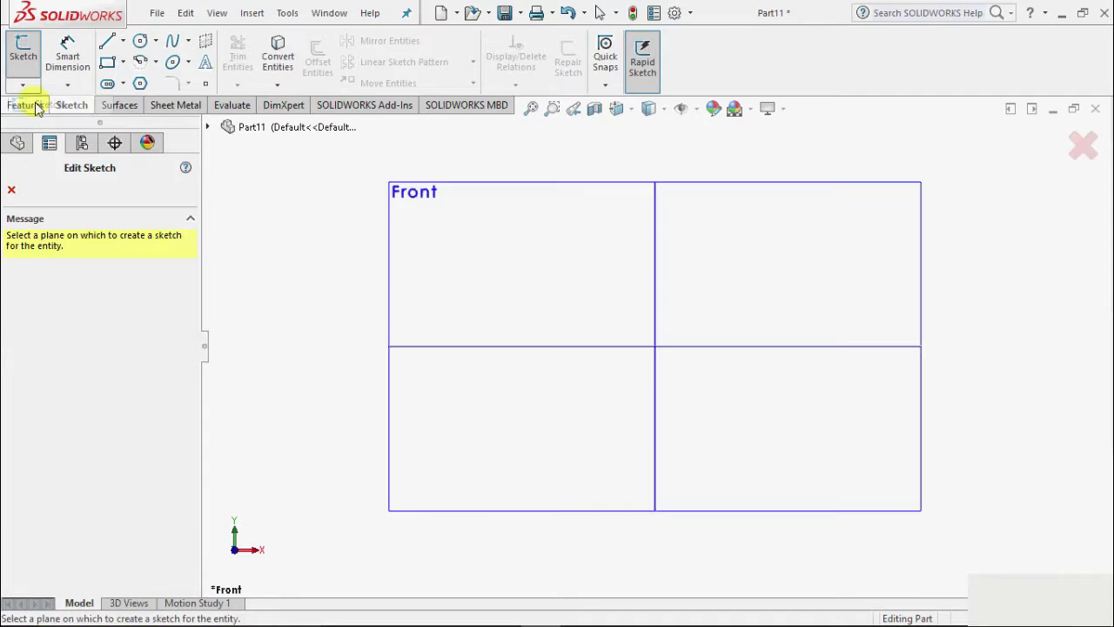
pyautogui.click(461, 187)
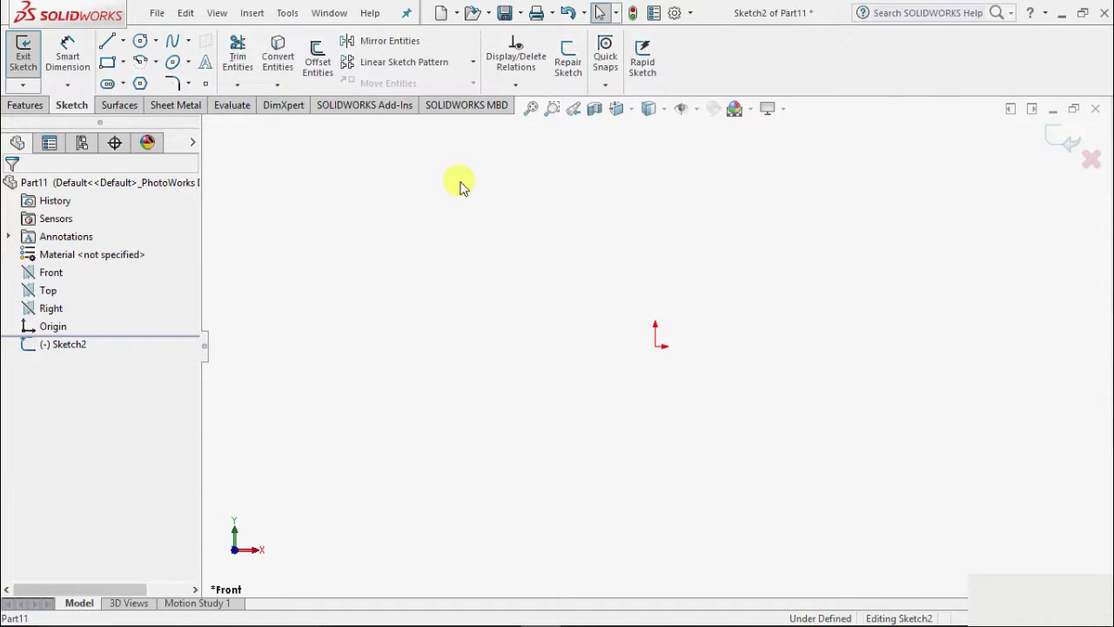
pyautogui.click(123, 42)
pyautogui.click(135, 62)
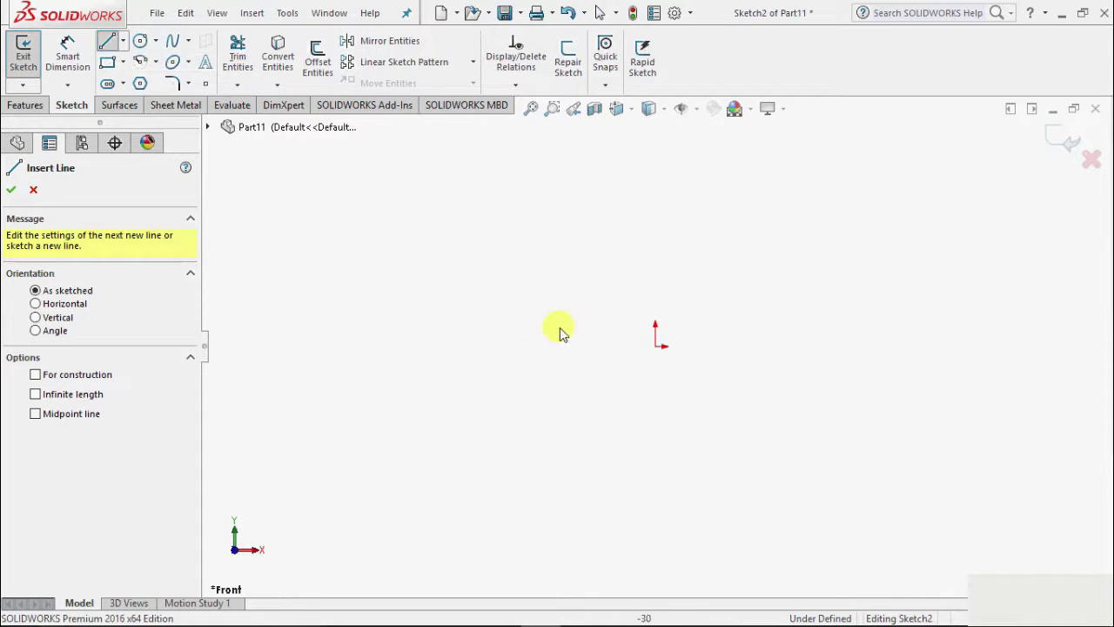
# Step: Draw a closed line profile from the origin with a slanted, stepped notch on its left side
pyautogui.scroll(-2, 692, 287)
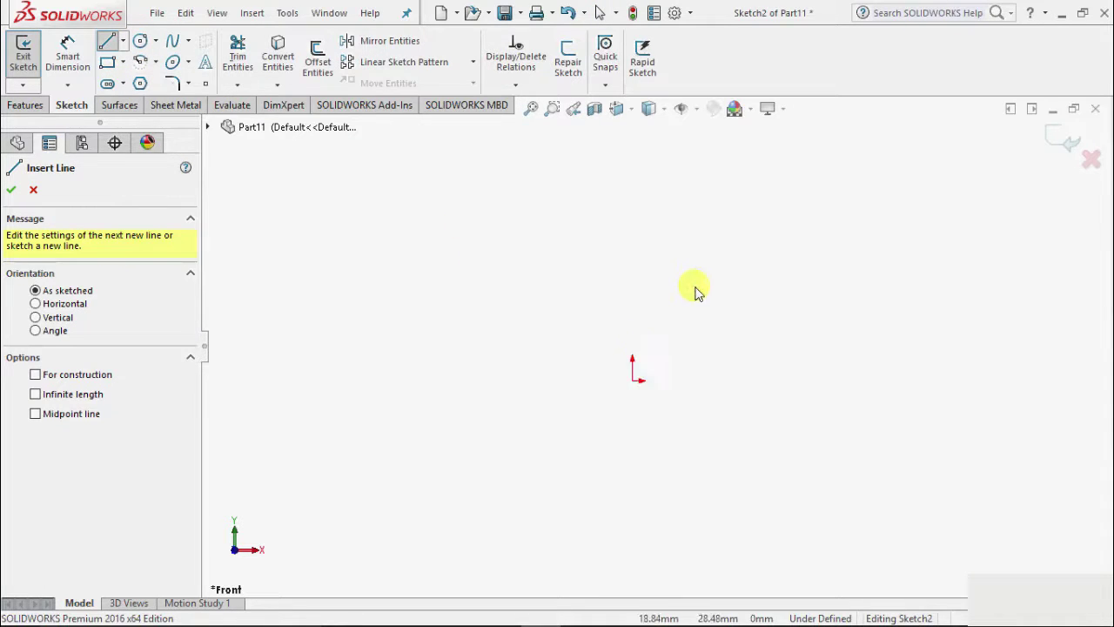
pyautogui.click(627, 384)
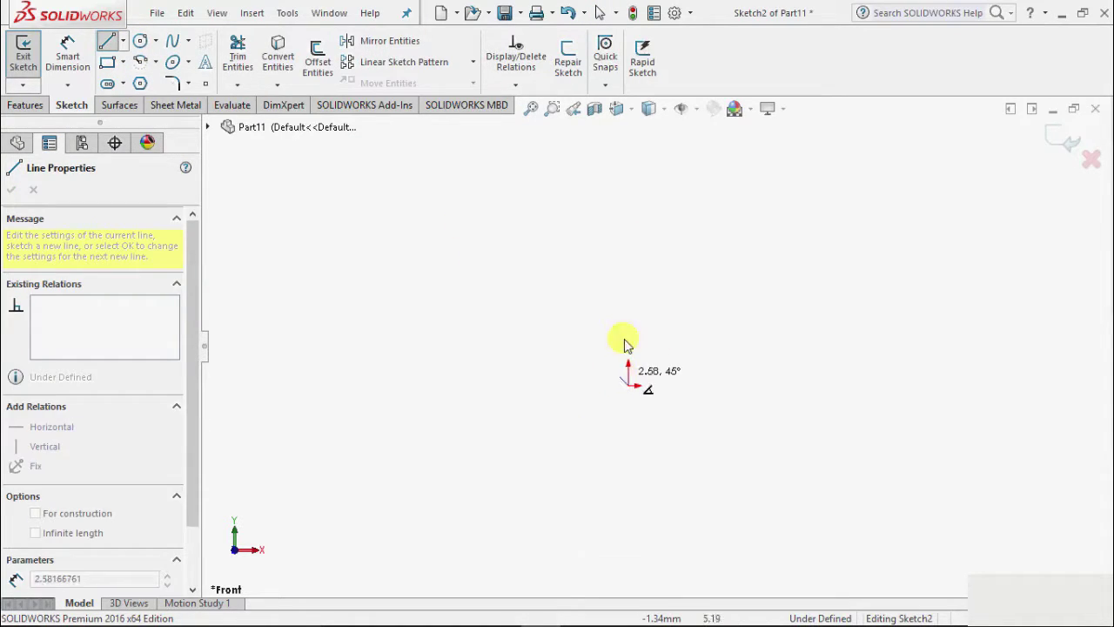
pyautogui.click(628, 149)
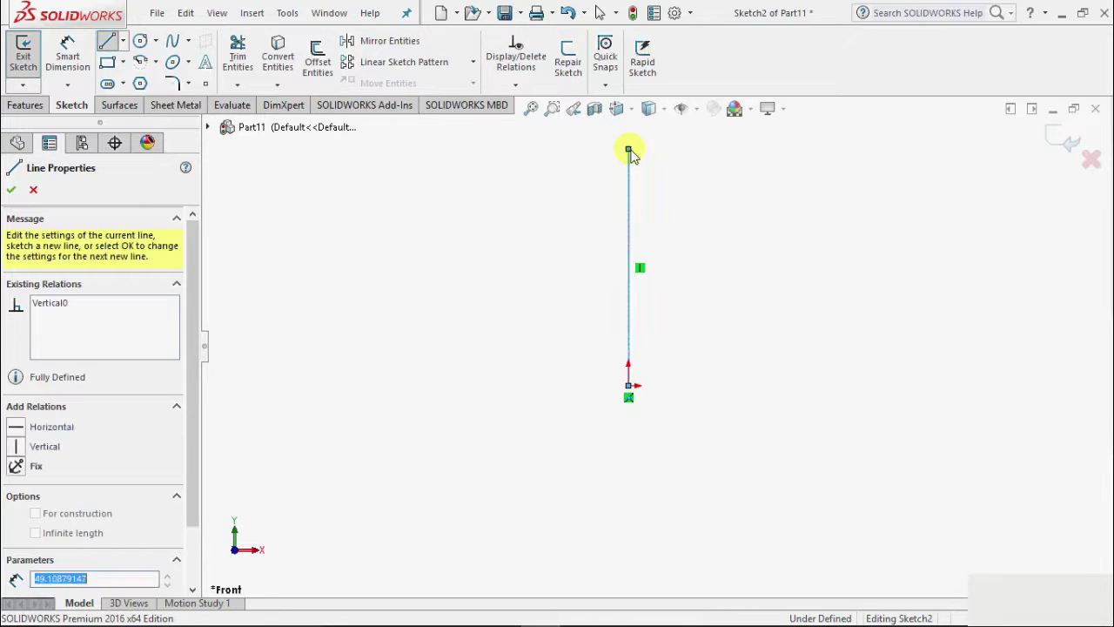
pyautogui.click(510, 150)
pyautogui.click(510, 225)
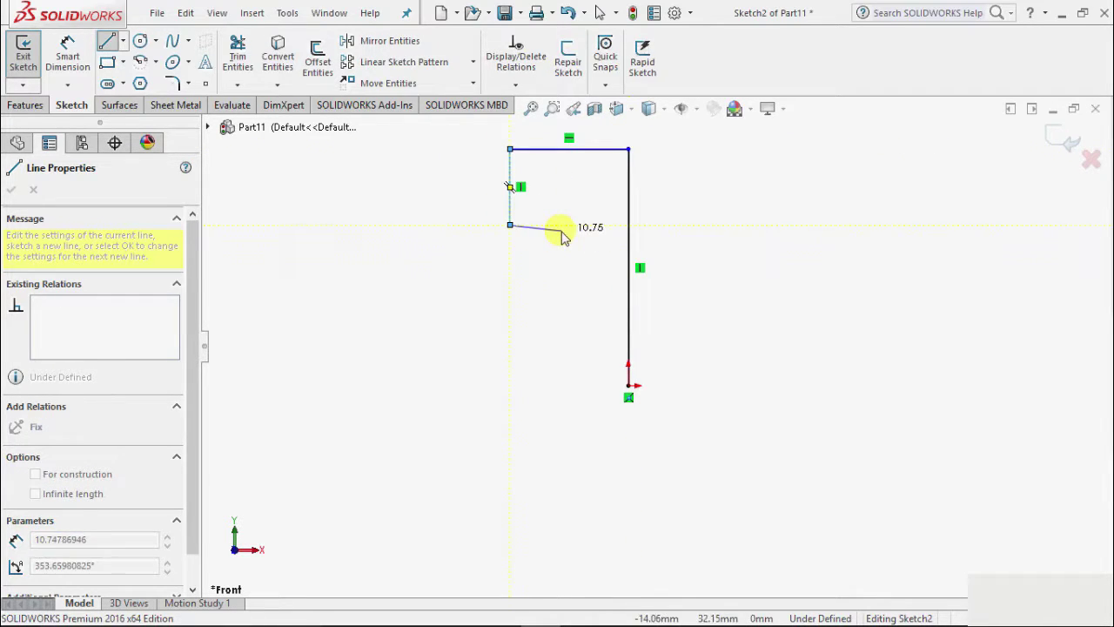
pyautogui.click(562, 230)
pyautogui.click(561, 297)
pyautogui.click(510, 297)
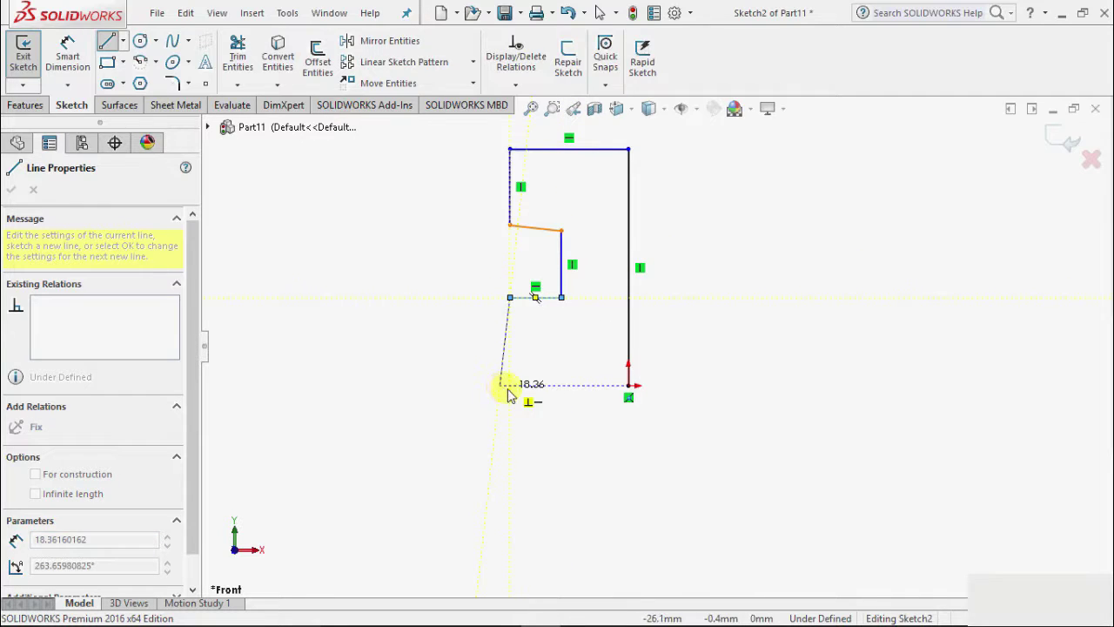
pyautogui.click(509, 385)
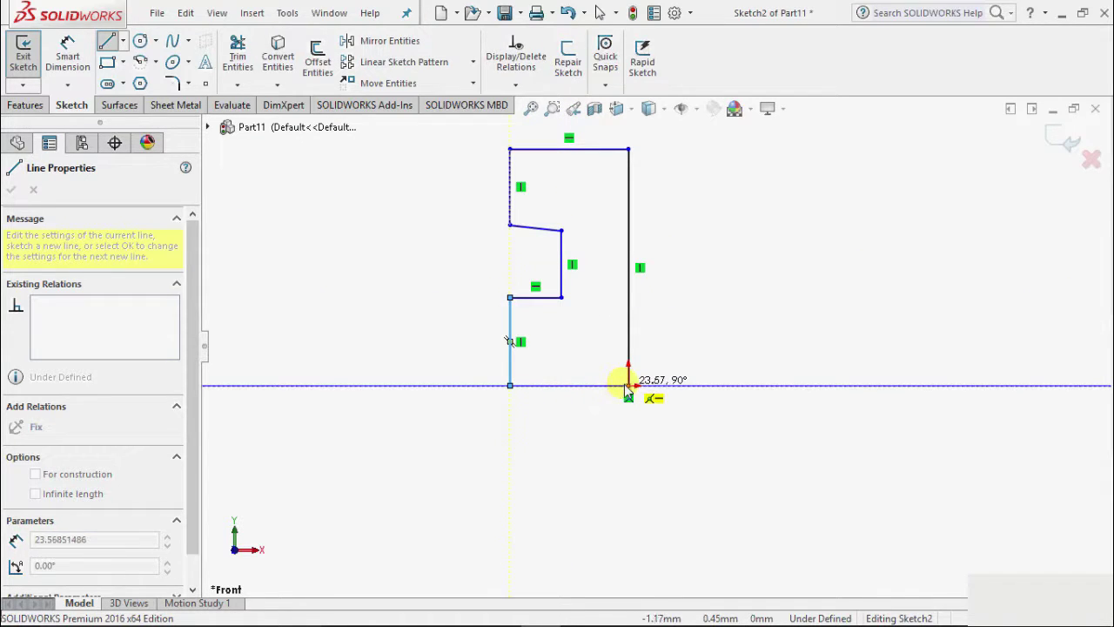
pyautogui.click(629, 386)
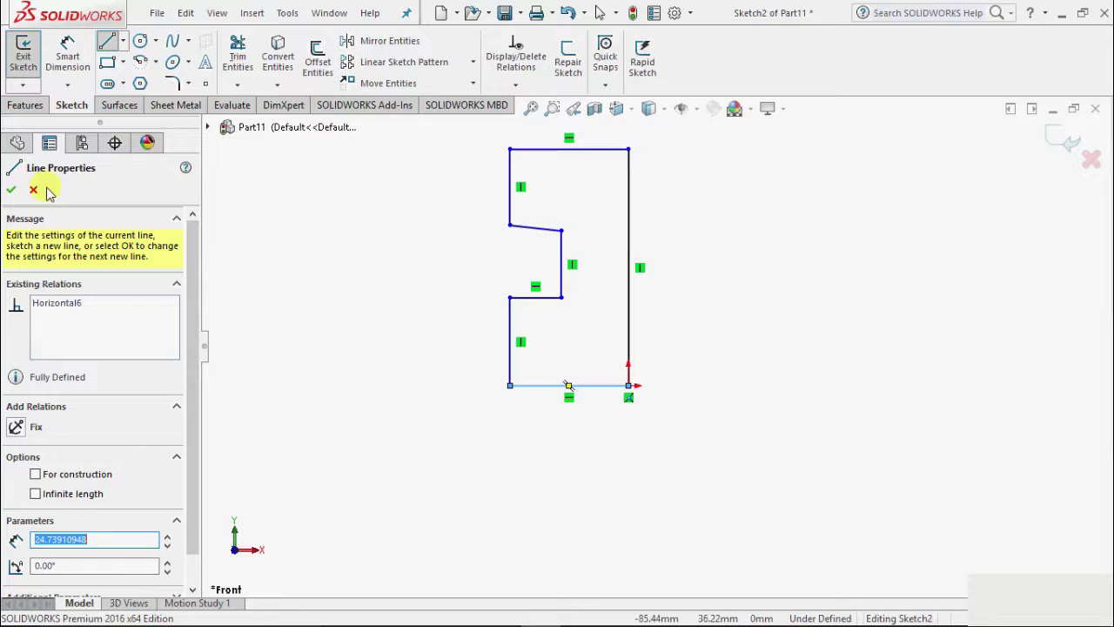
pyautogui.click(10, 190)
pyautogui.scroll(-1, 651, 522)
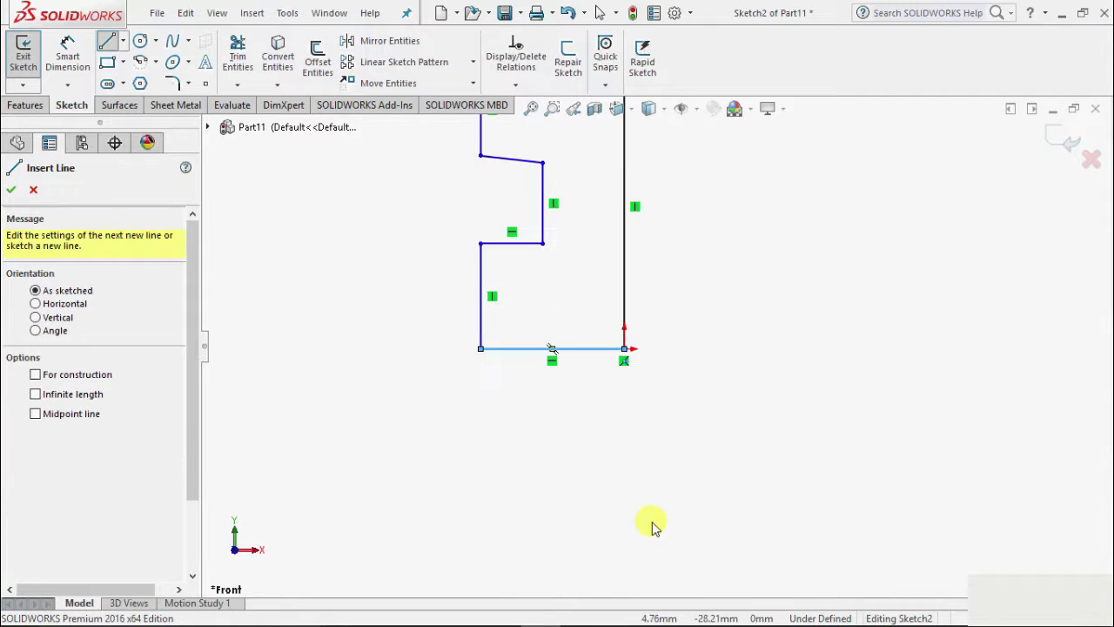
pyautogui.scroll(3, 722, 487)
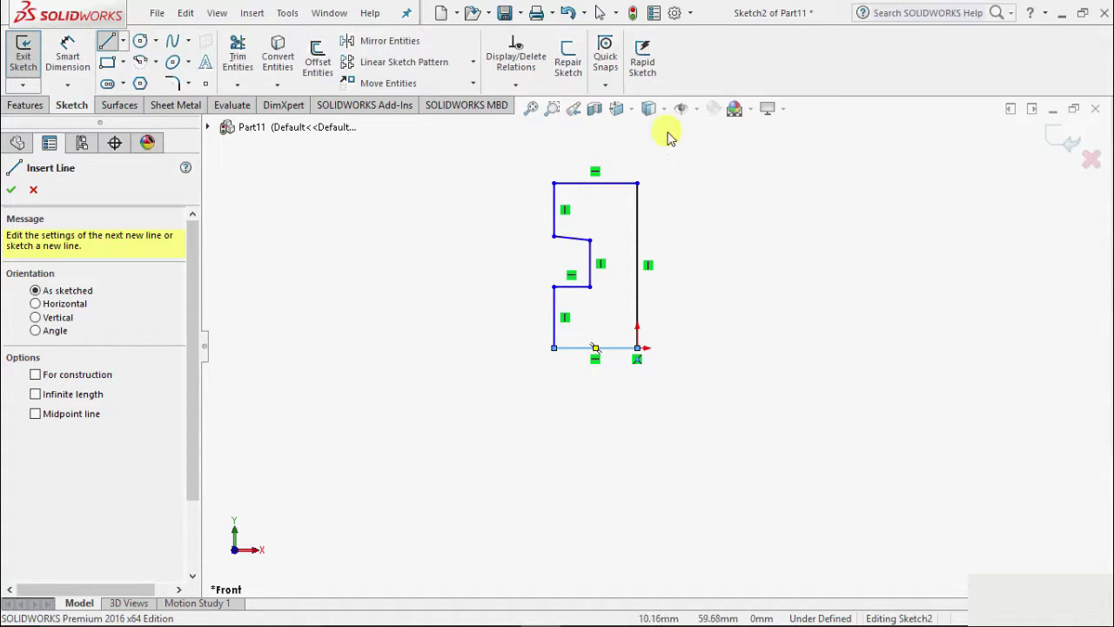
pyautogui.scroll(-1, 679, 202)
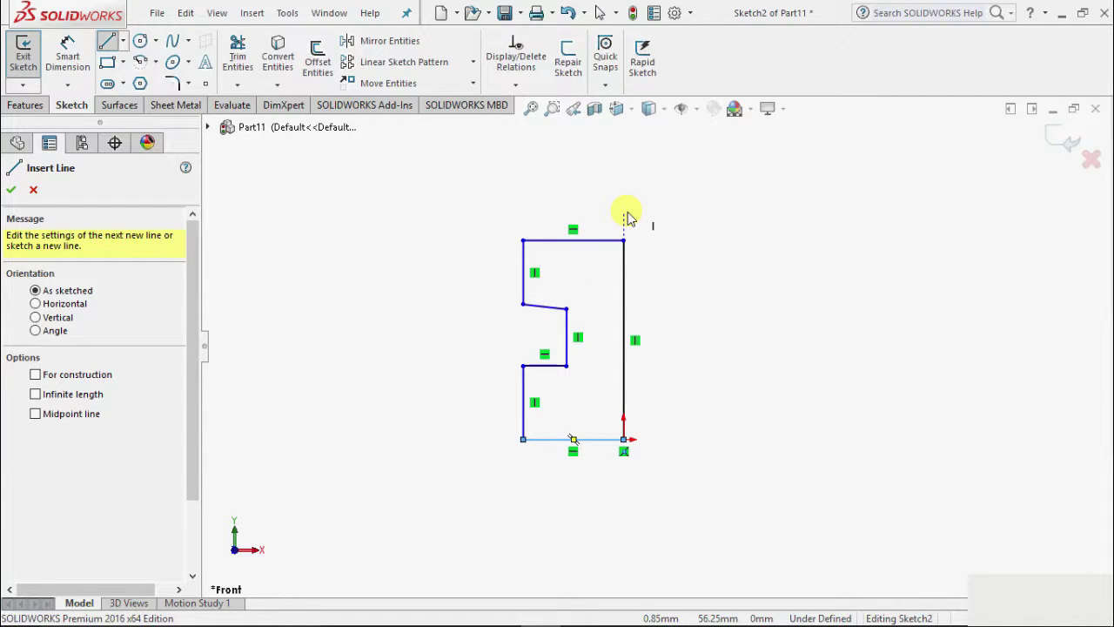
# Step: In Mirror Entities, drop Line8 and window-select the profile lines to mirror
pyautogui.click(383, 43)
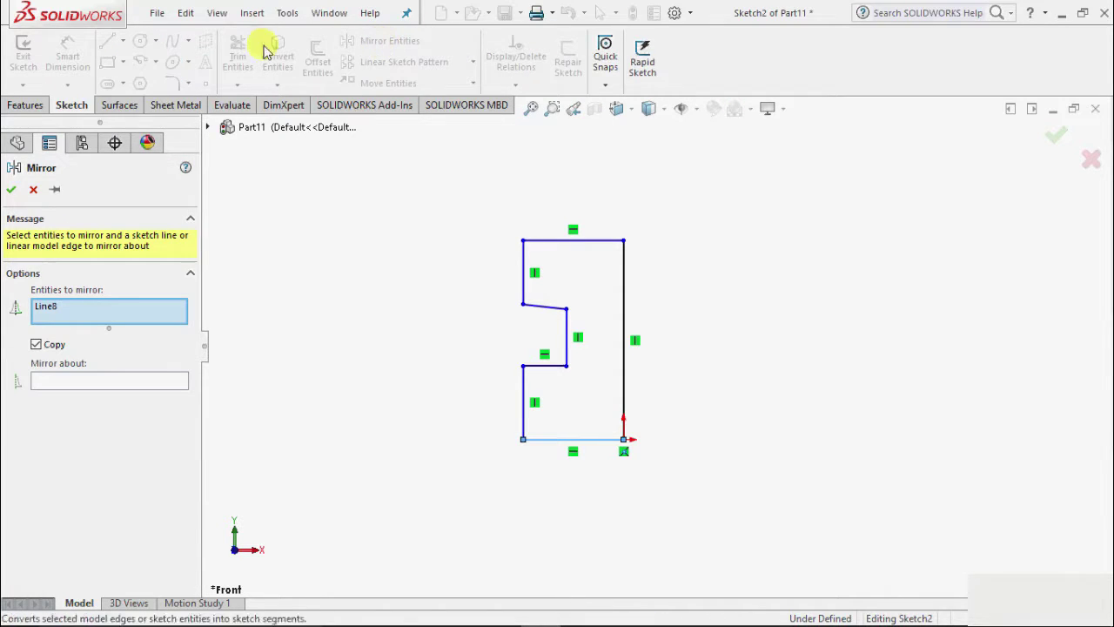
pyautogui.click(48, 310)
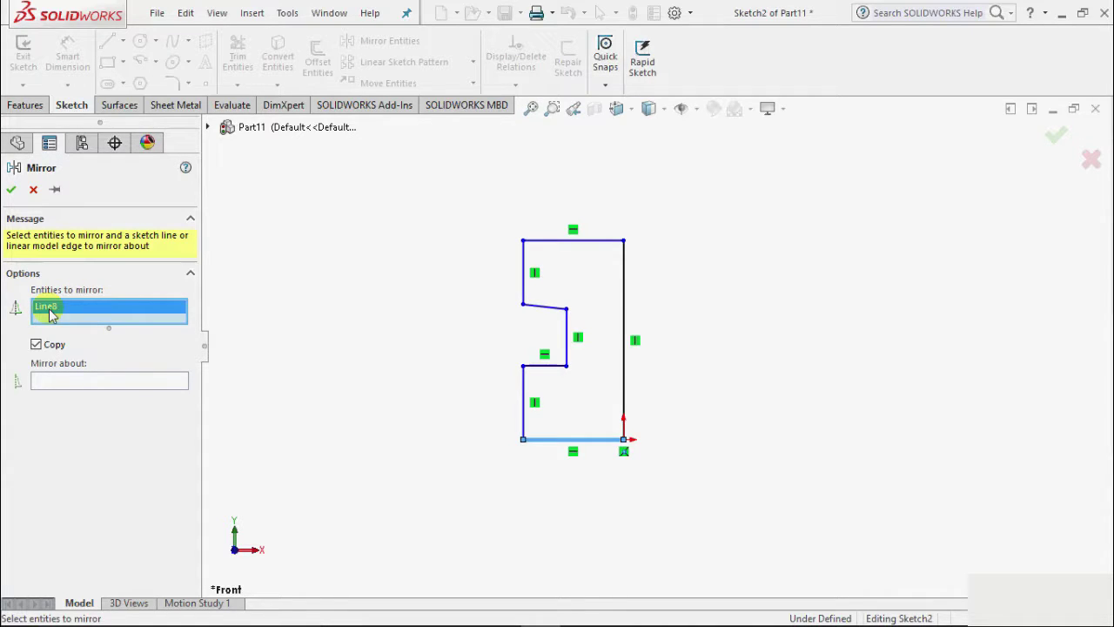
pyautogui.press('Delete')
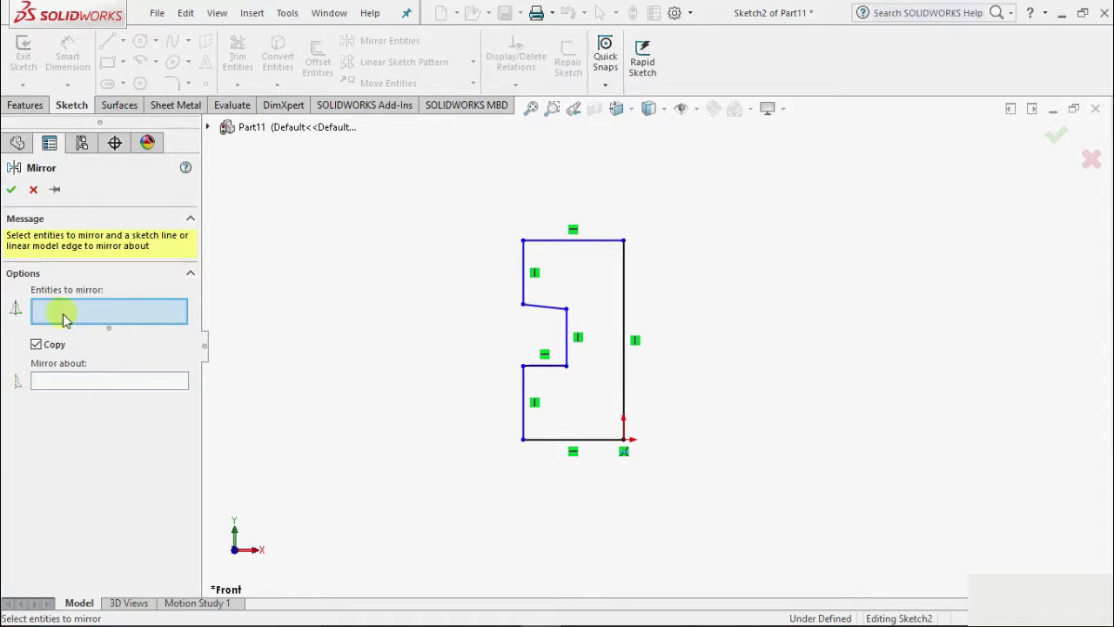
pyautogui.moveTo(776, 166)
pyautogui.mouseDown()
pyautogui.moveTo(498, 449)
pyautogui.moveTo(415, 490)
pyautogui.mouseUp()
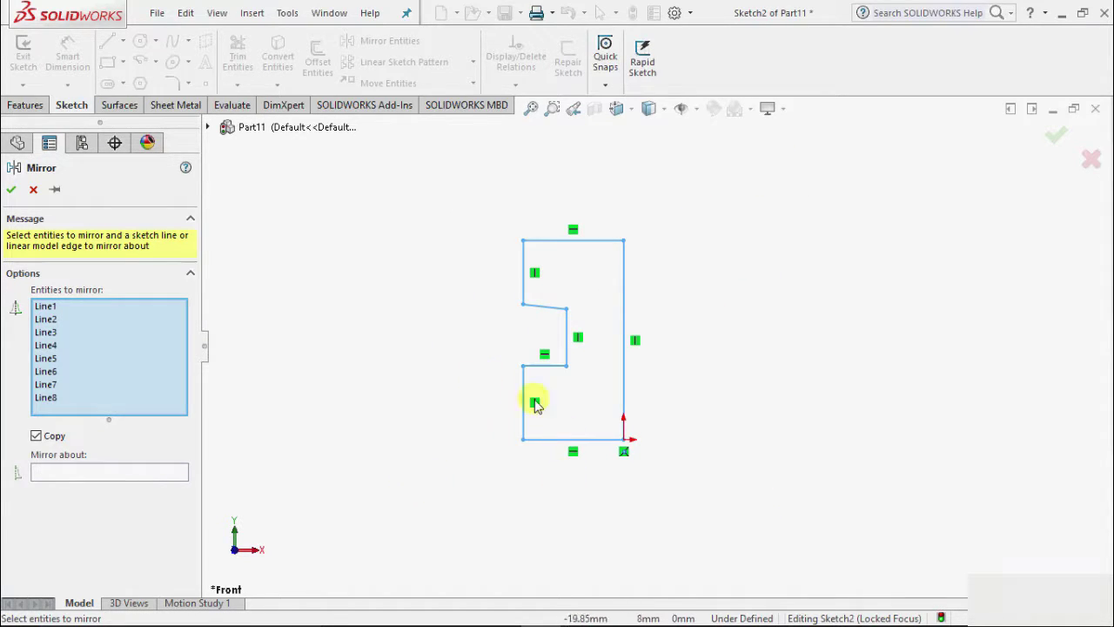
pyautogui.click(524, 399)
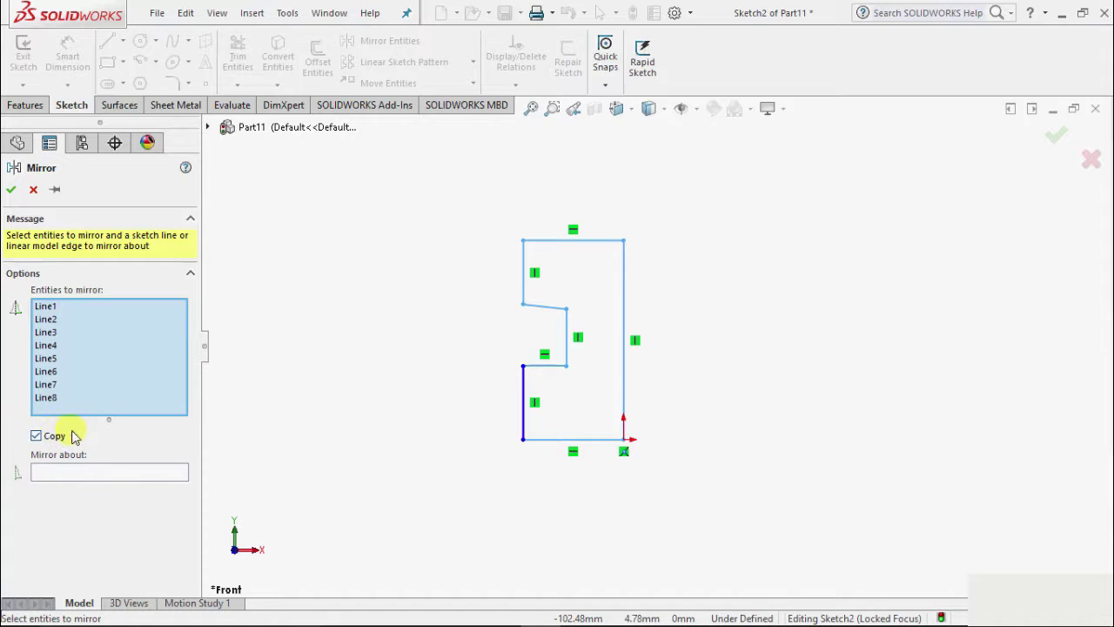
# Step: Set the right vertical edge as the Mirror about line to preview the copy
pyautogui.click(60, 472)
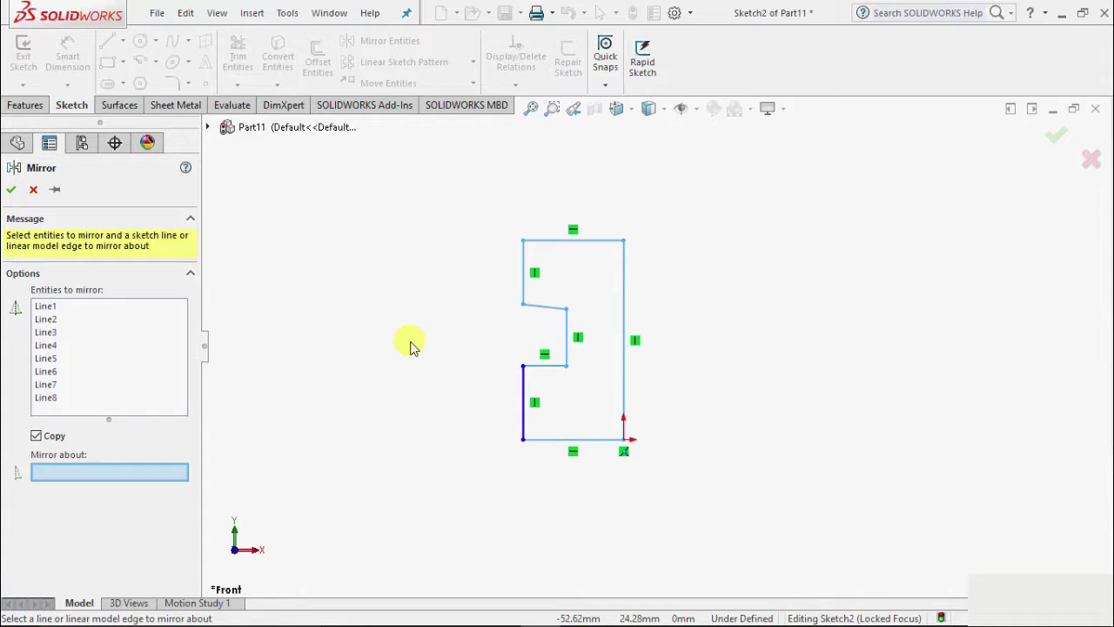
pyautogui.scroll(-1, 687, 335)
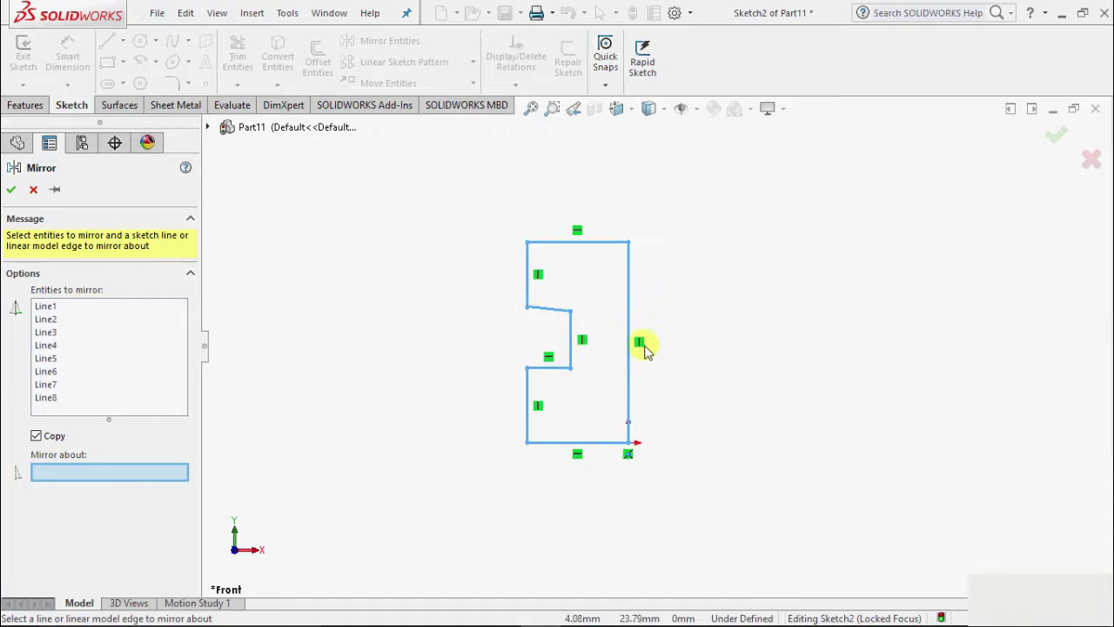
pyautogui.scroll(-2, 647, 344)
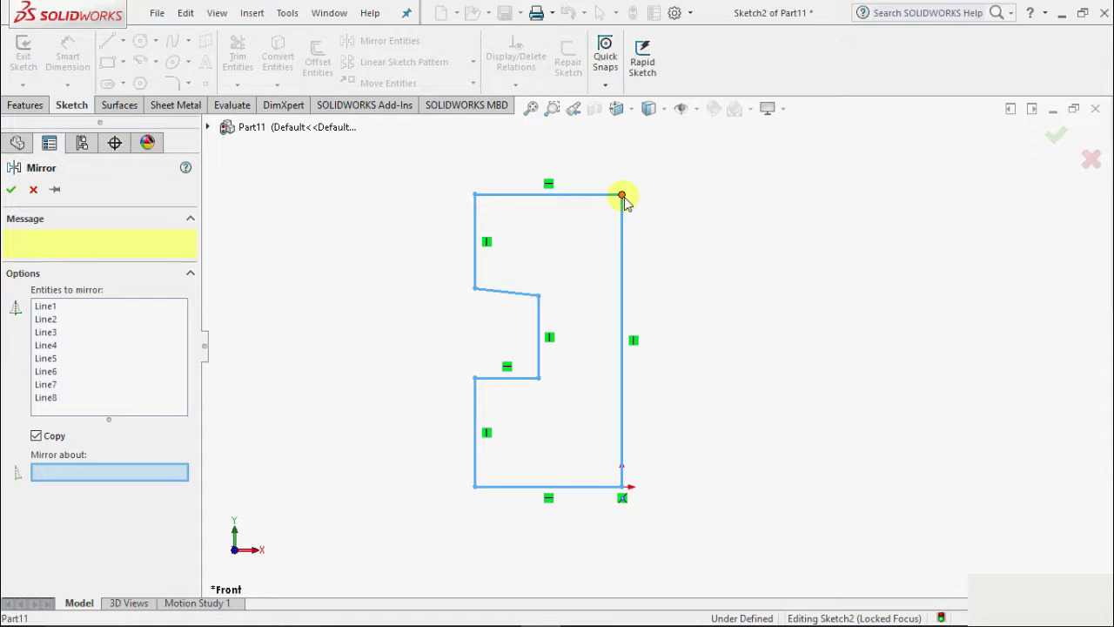
pyautogui.click(623, 376)
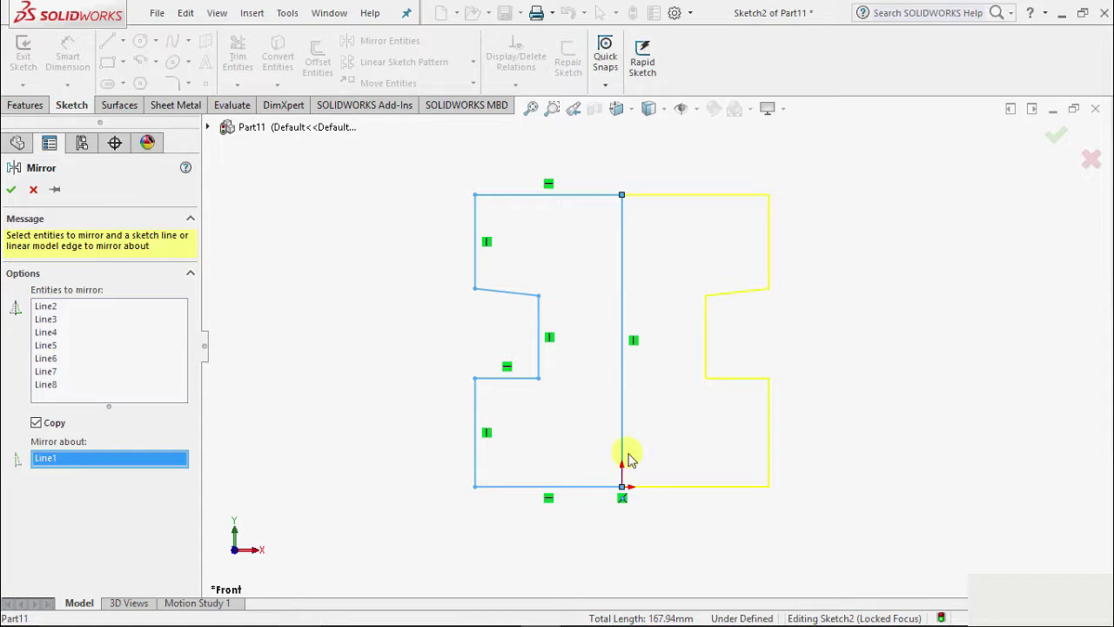
# Step: Apply the right-edge mirror and exit the sketch, then reopen it and undo the mirrored half
pyautogui.click(13, 190)
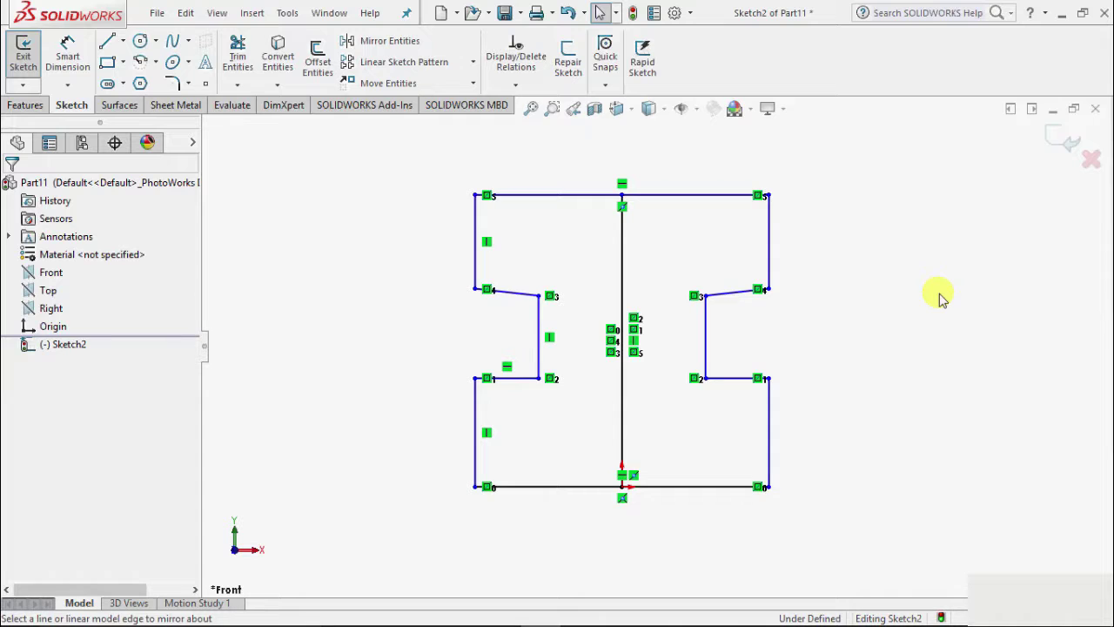
pyautogui.press('z')
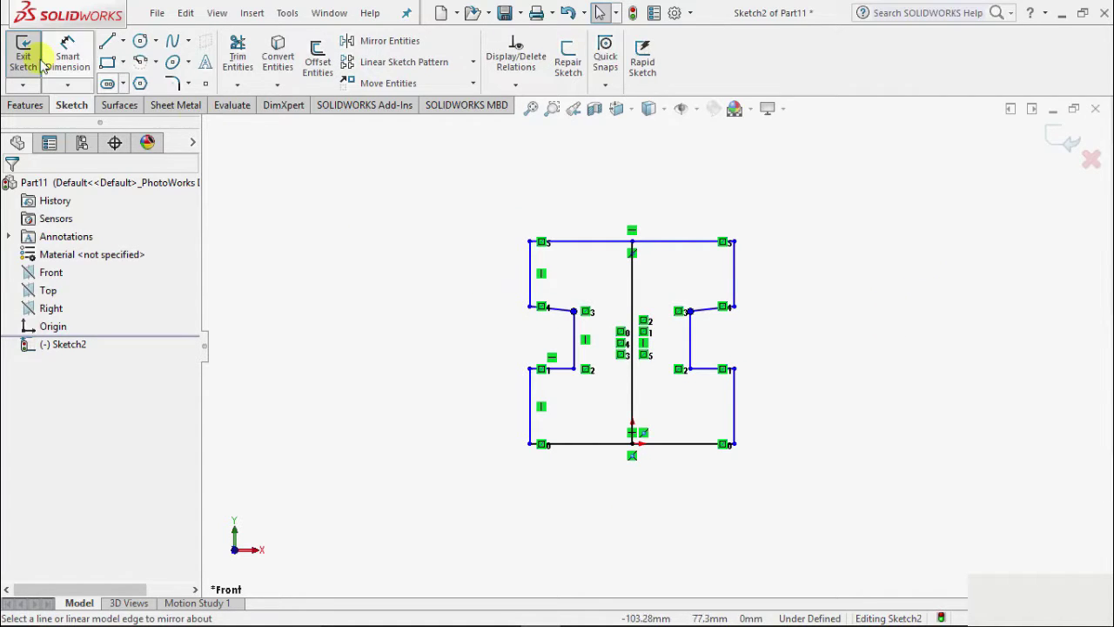
pyautogui.click(25, 58)
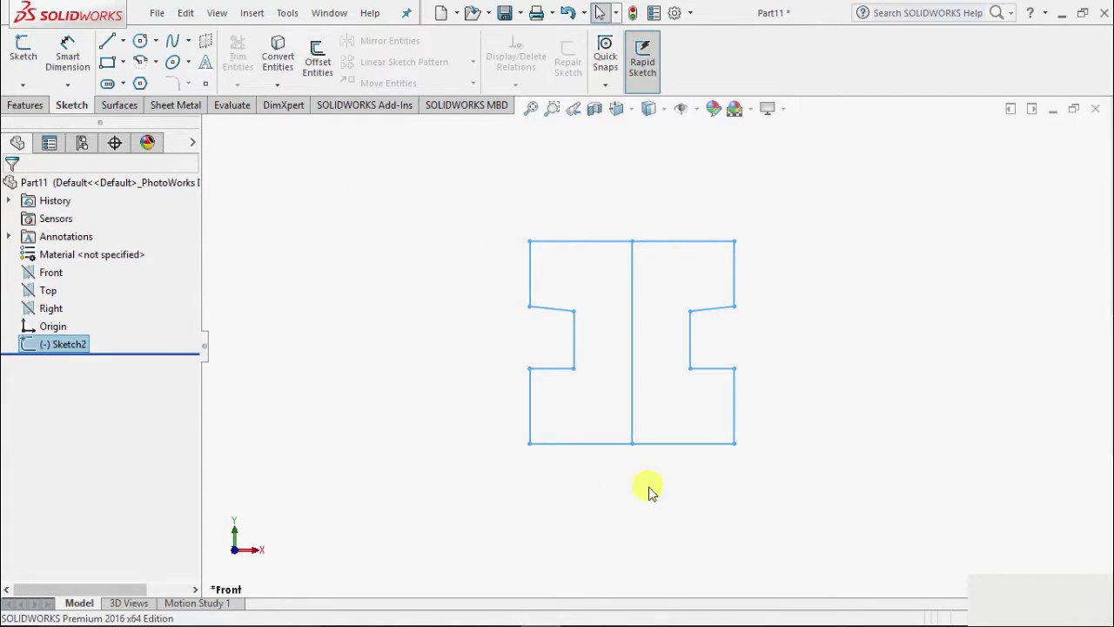
pyautogui.scroll(-2, 688, 315)
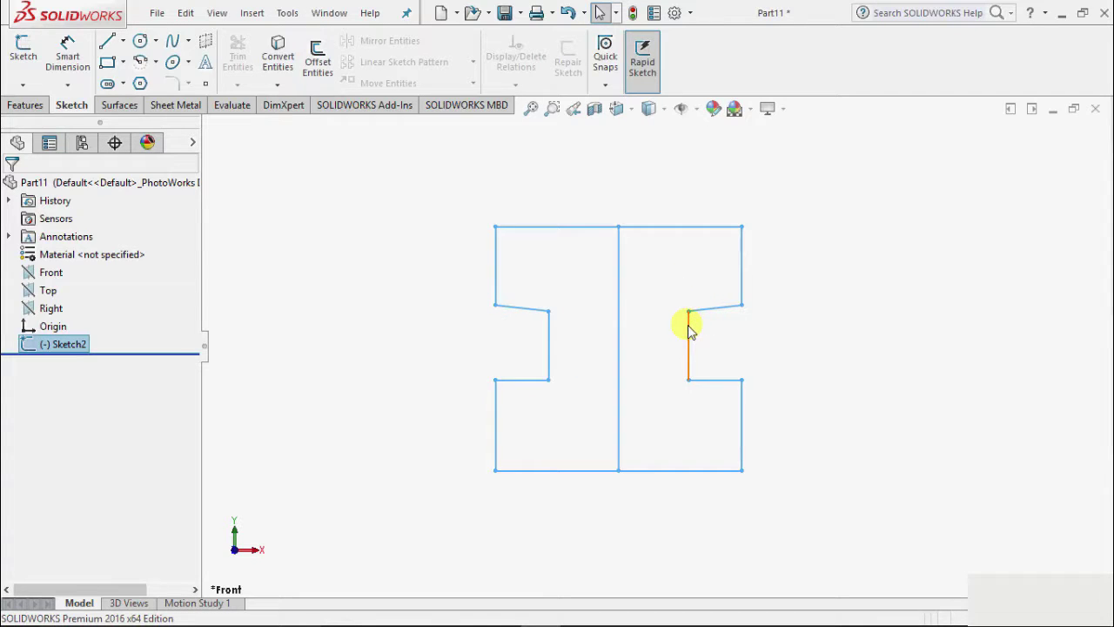
pyautogui.scroll(-1, 687, 329)
pyautogui.scroll(1, 687, 329)
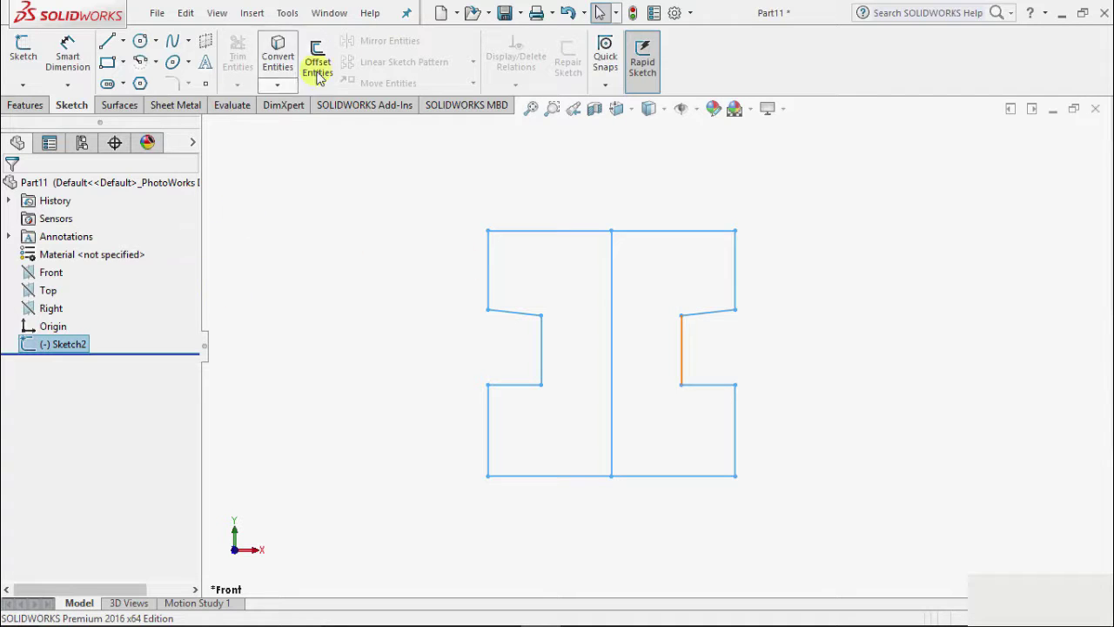
pyautogui.click(574, 14)
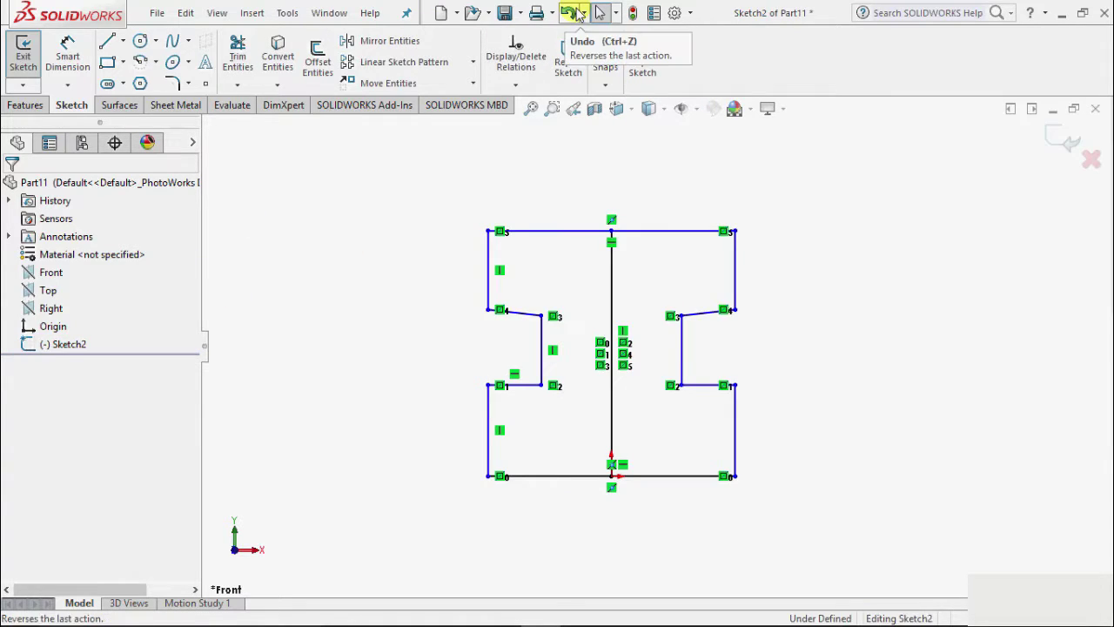
pyautogui.click(575, 14)
# Step: Start Mirror Entities and box-select the whole half profile
pyautogui.click(12, 192)
pyautogui.click(676, 168)
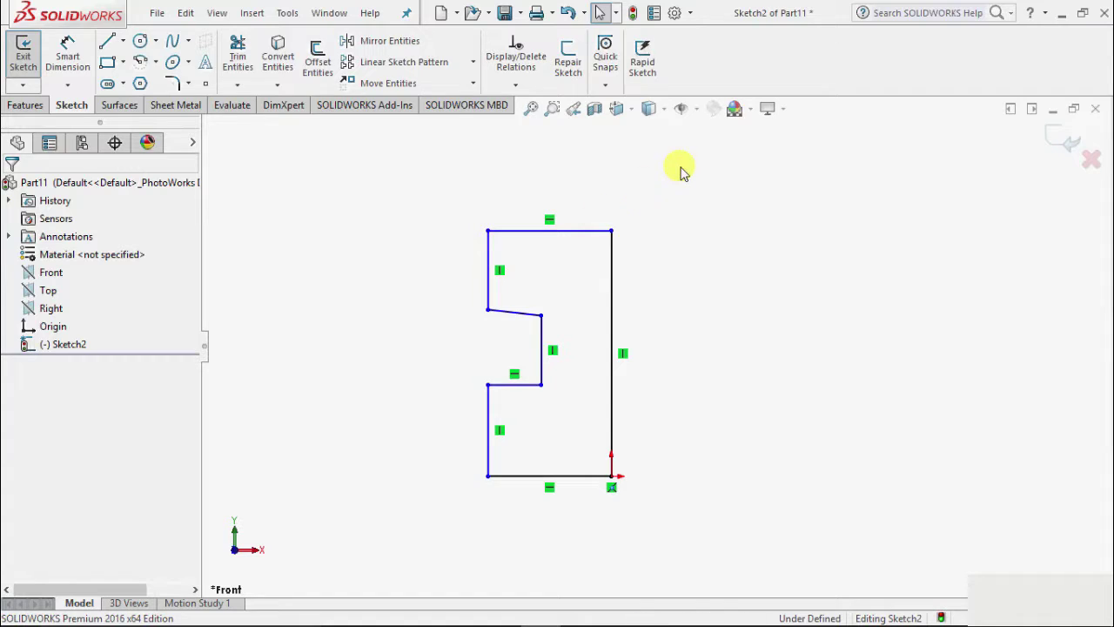
pyautogui.click(423, 43)
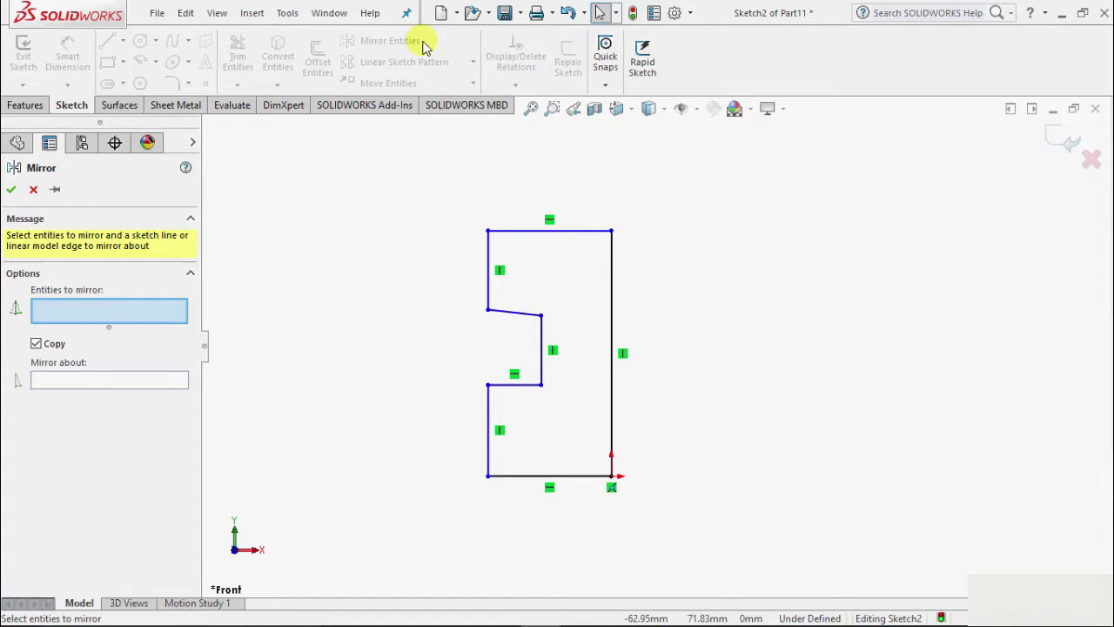
pyautogui.scroll(-2, 743, 222)
pyautogui.scroll(1, 740, 228)
pyautogui.scroll(3, 727, 254)
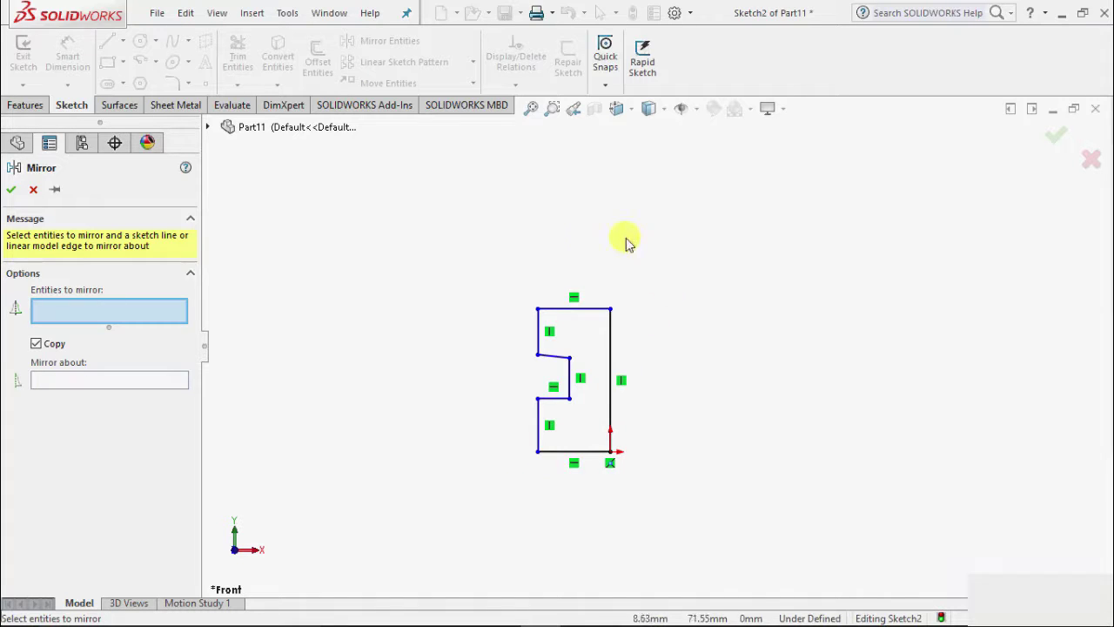
pyautogui.moveTo(715, 231); pyautogui.dragTo(490, 491)
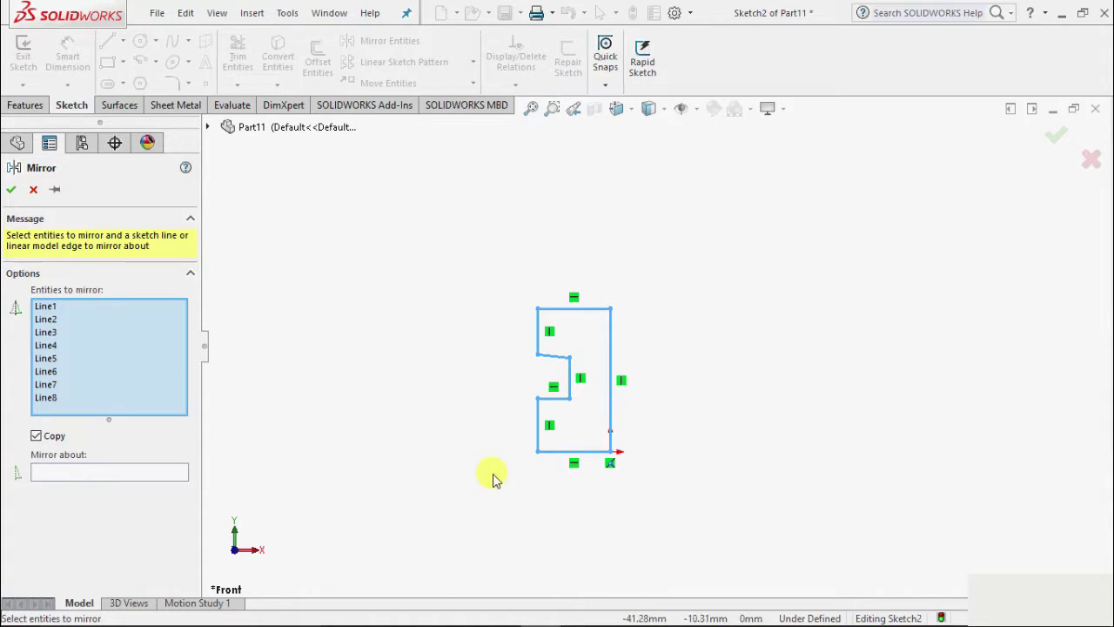
# Step: Mirror the selection about the left vertical Line3 and confirm
pyautogui.scroll(-2, 517, 414)
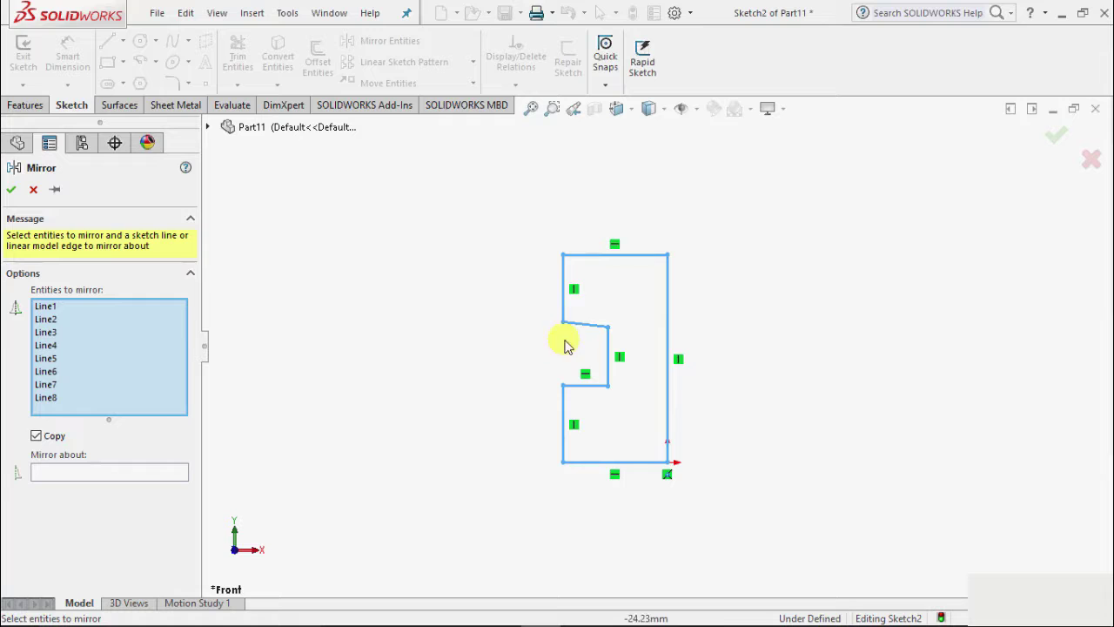
pyautogui.click(83, 472)
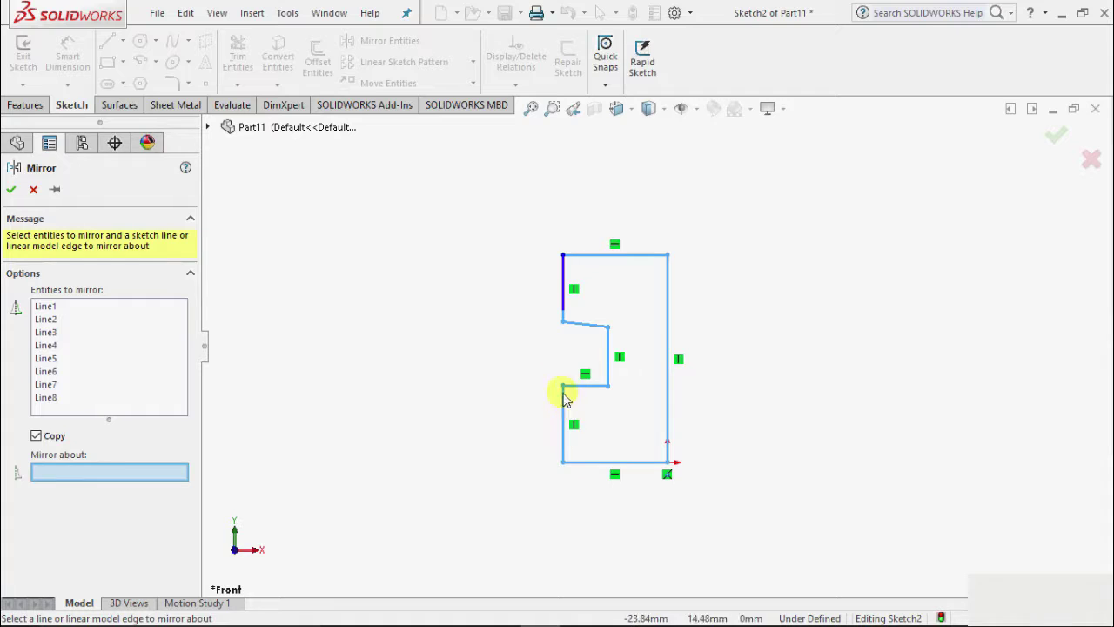
pyautogui.click(563, 288)
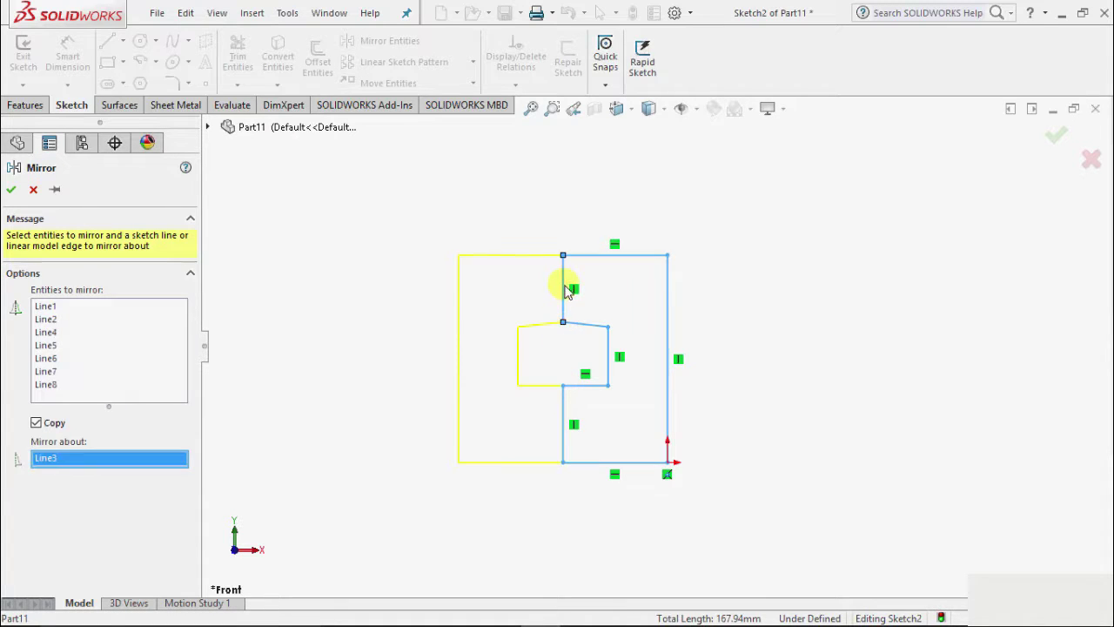
pyautogui.click(13, 191)
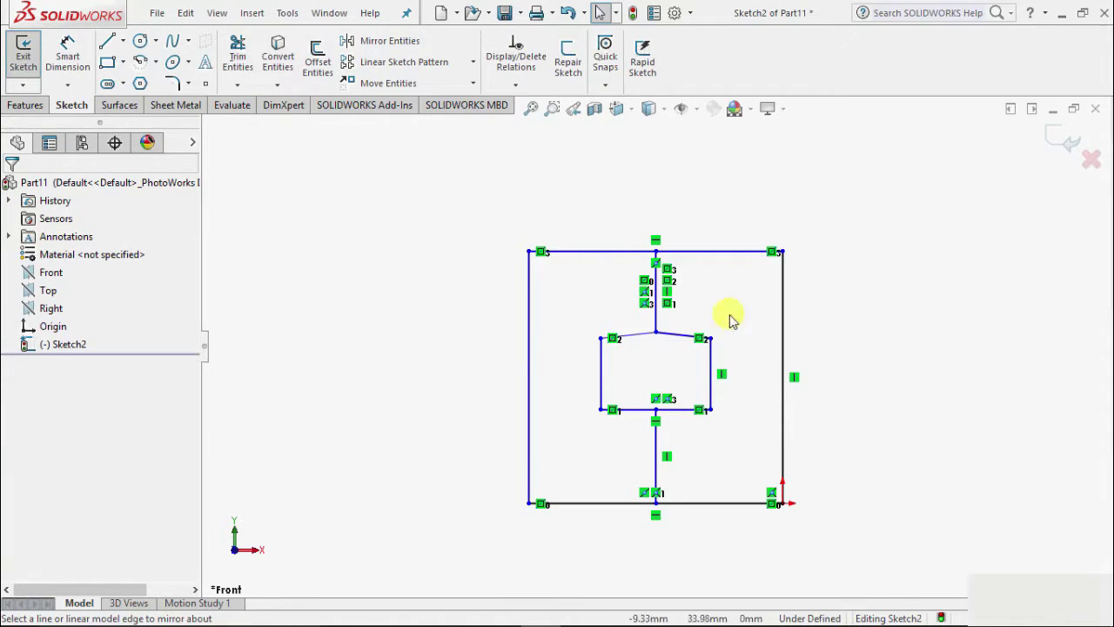
pyautogui.click(24, 54)
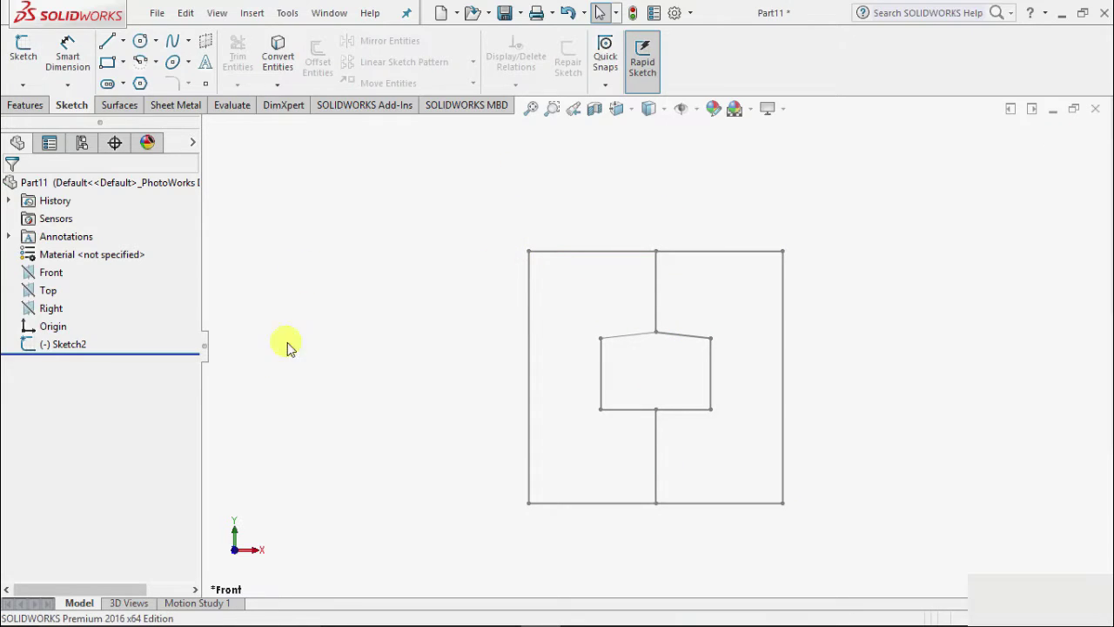
pyautogui.press('z')
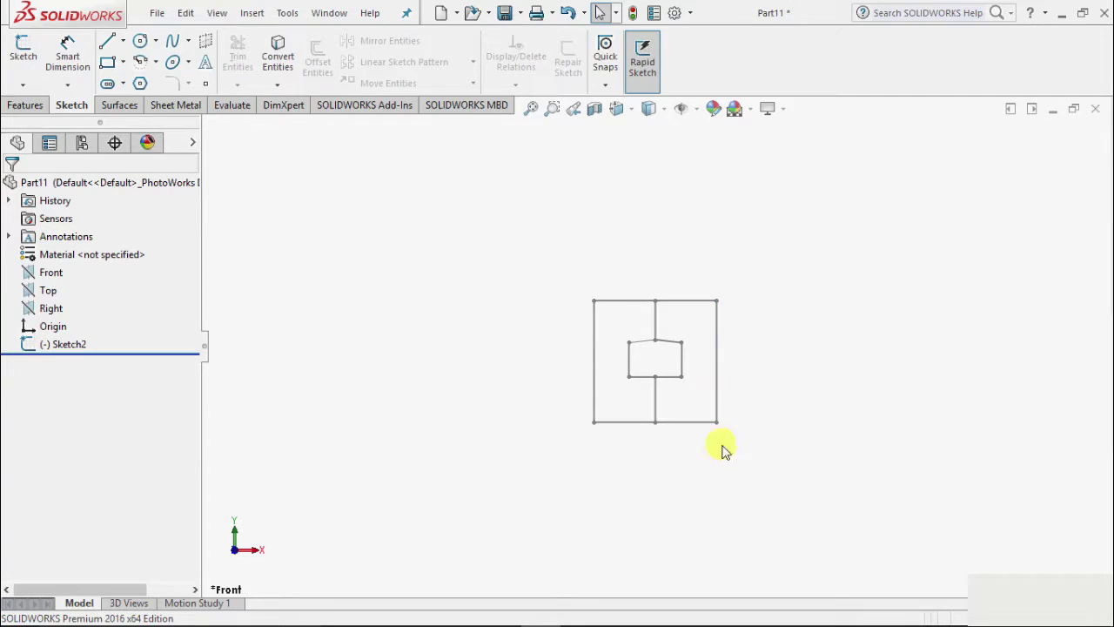
pyautogui.scroll(-2, 722, 461)
pyautogui.scroll(2, 744, 383)
pyautogui.scroll(-2, 712, 496)
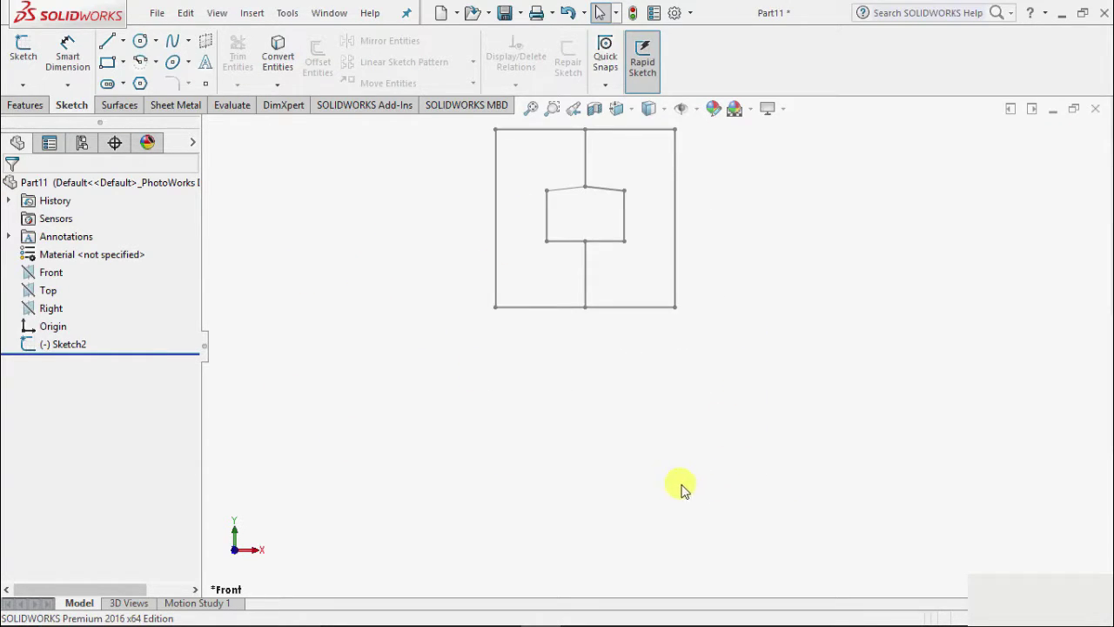
pyautogui.scroll(1, 674, 500)
pyautogui.click(23, 84)
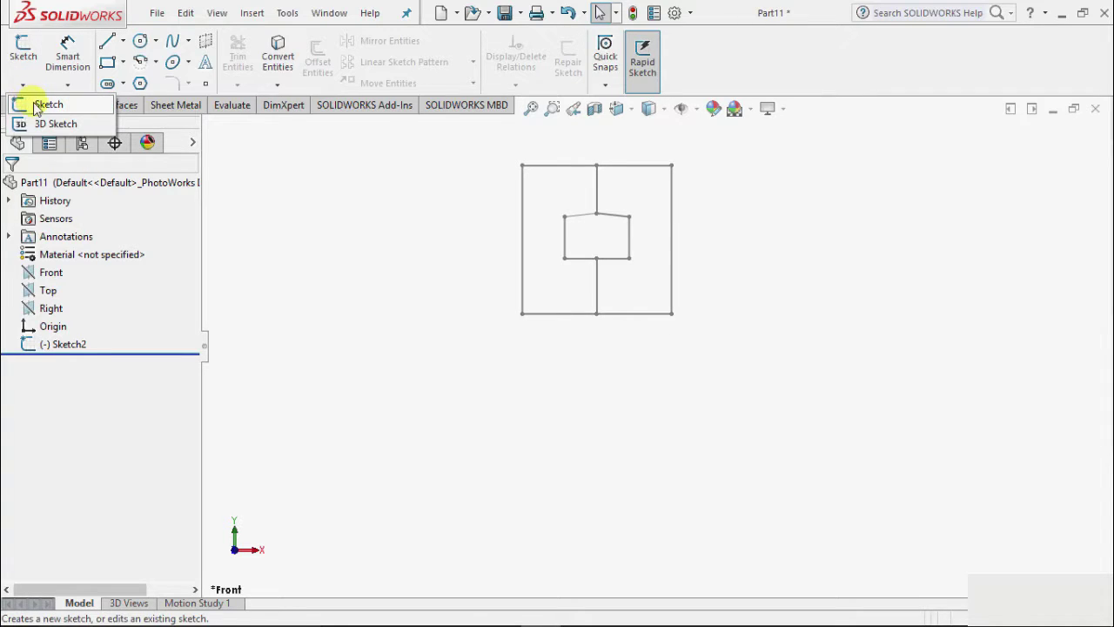
pyautogui.scroll(3, 684, 251)
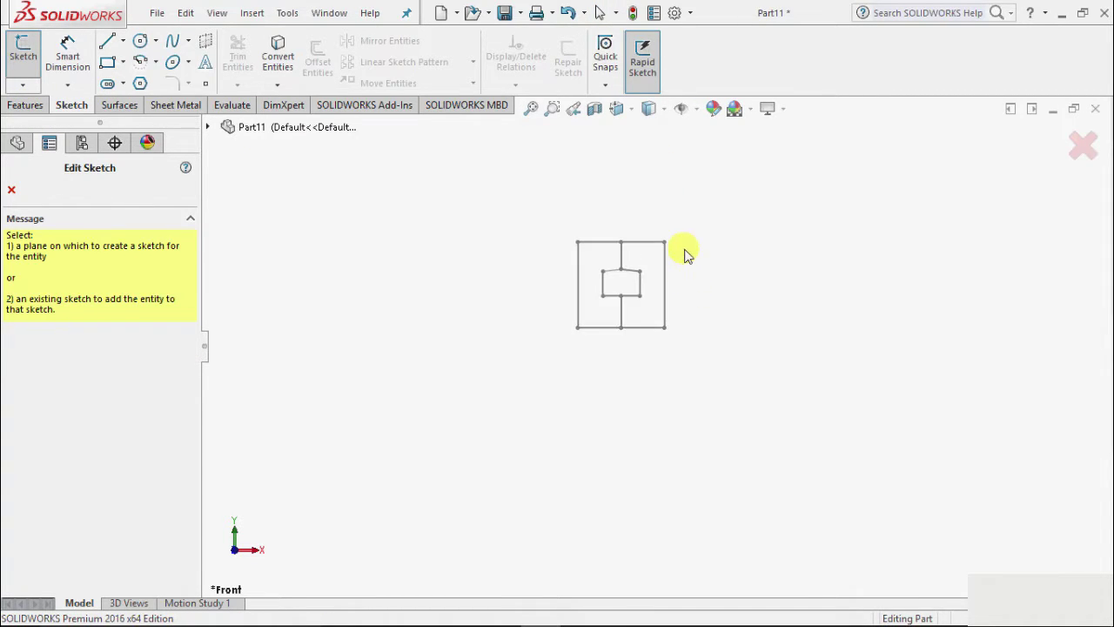
pyautogui.scroll(-2, 683, 251)
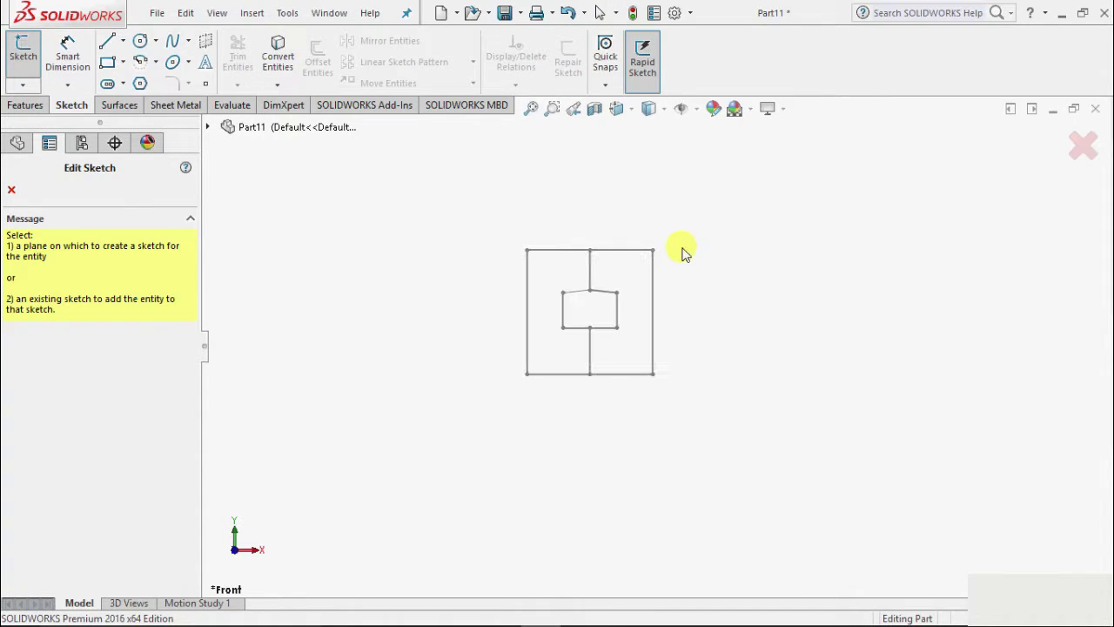
pyautogui.click(6, 198)
pyautogui.click(76, 345)
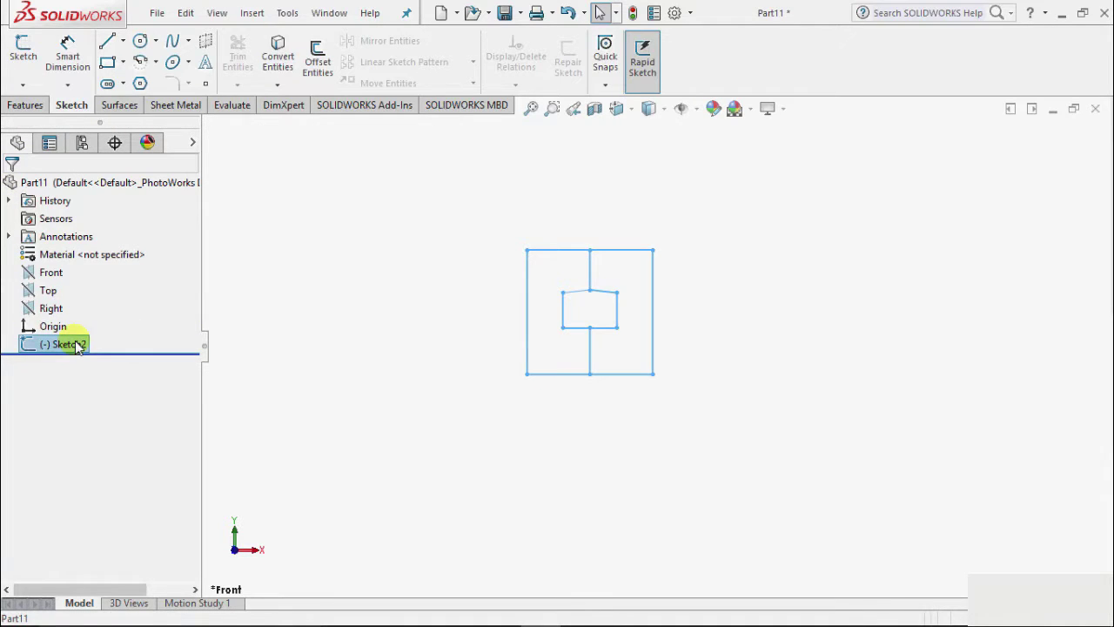
pyautogui.rightClick(76, 345)
pyautogui.click(96, 270)
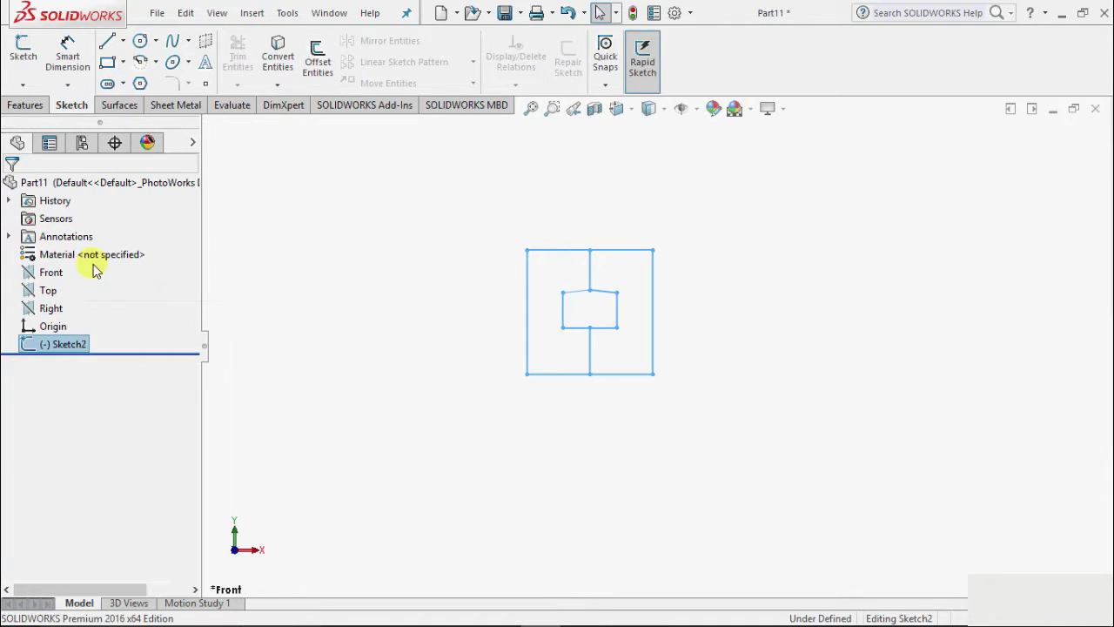
pyautogui.scroll(-2, 633, 318)
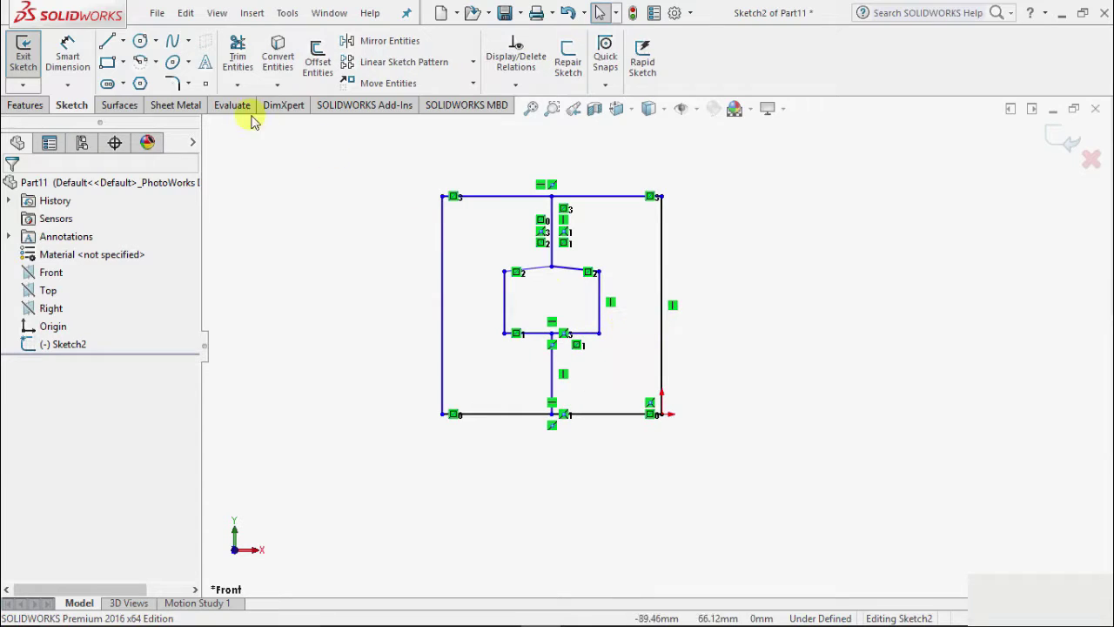
# Step: Start Mirror Entities and box-select the entire rectangle profile
pyautogui.click(416, 44)
pyautogui.scroll(1, 809, 339)
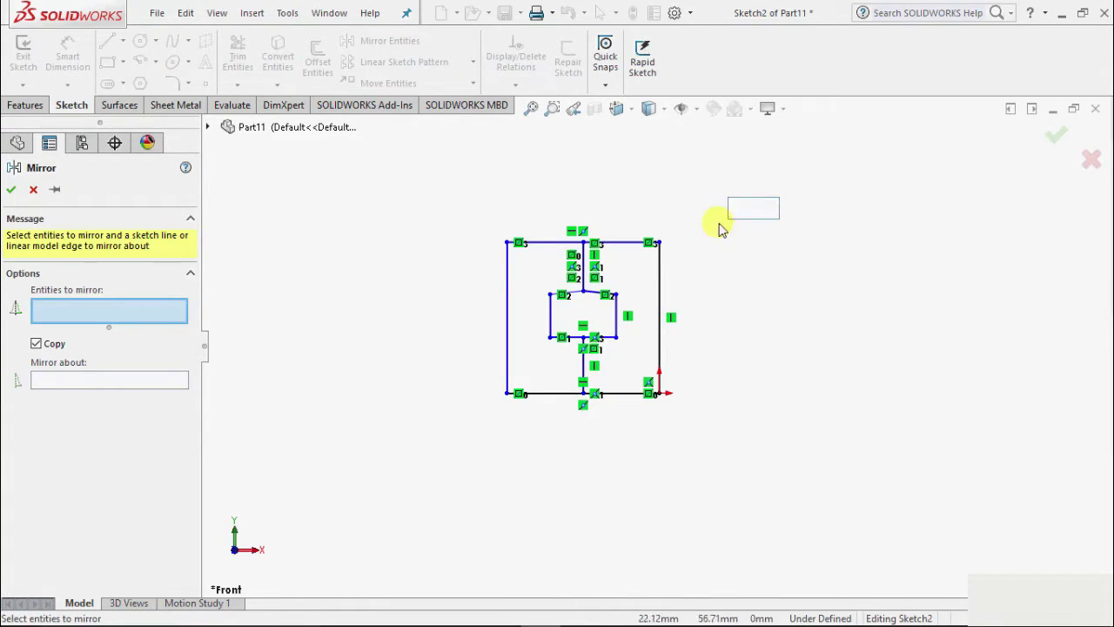
pyautogui.moveTo(719, 229); pyautogui.dragTo(459, 452)
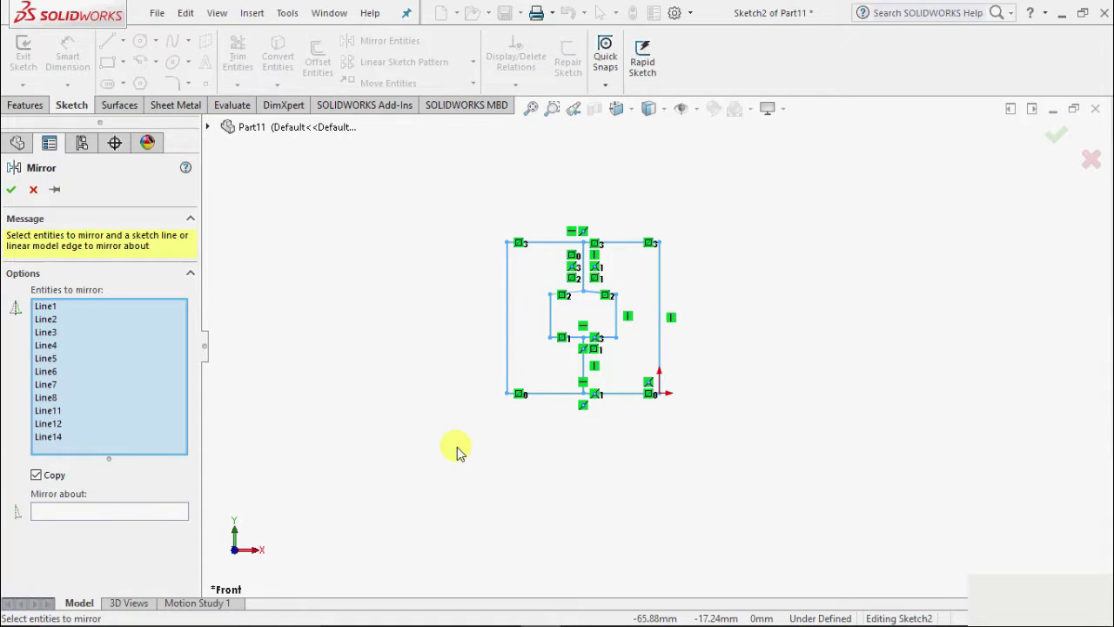
# Step: Mirror the profile about the bottom edge Line8 and confirm
pyautogui.click(70, 512)
pyautogui.scroll(-2, 630, 534)
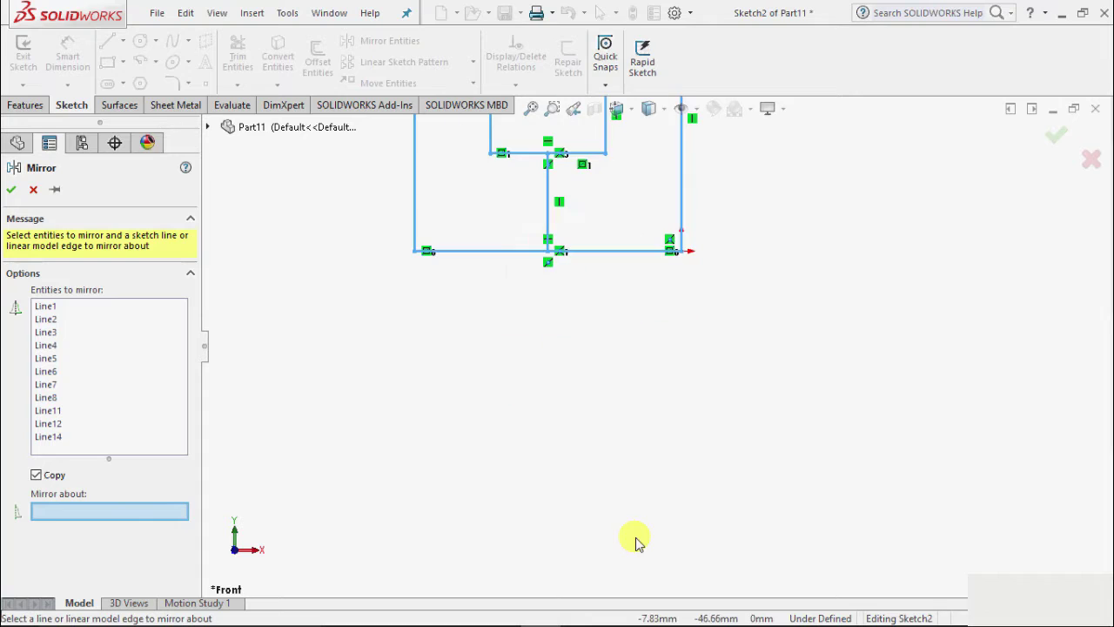
pyautogui.scroll(-1, 515, 265)
pyautogui.scroll(-1, 514, 261)
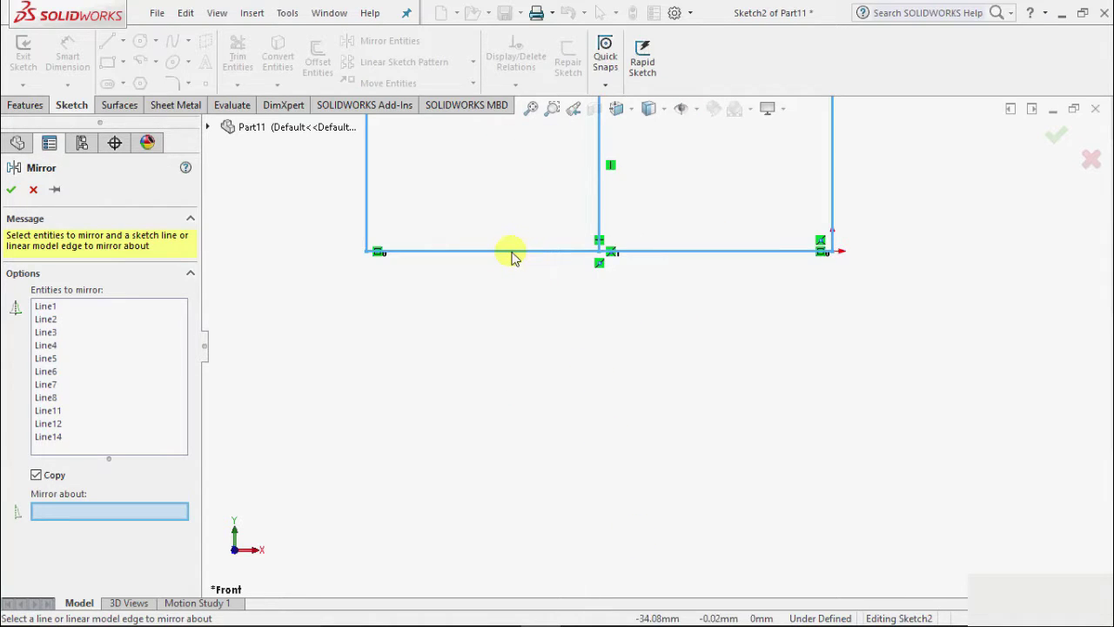
pyautogui.click(372, 251)
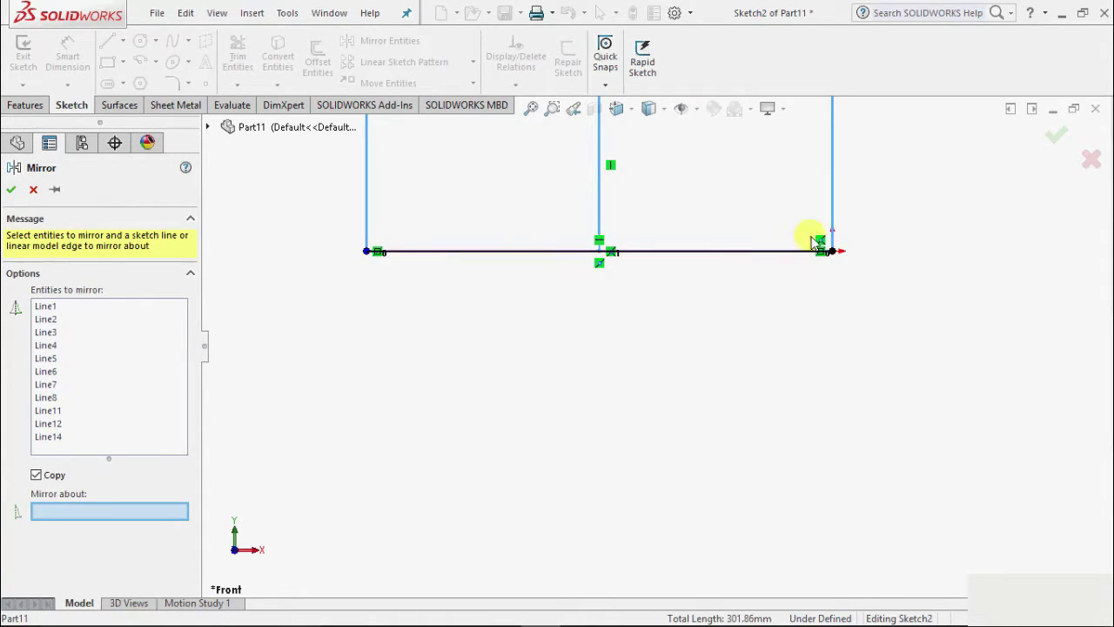
pyautogui.click(681, 252)
pyautogui.scroll(2, 696, 228)
pyautogui.scroll(1, 714, 222)
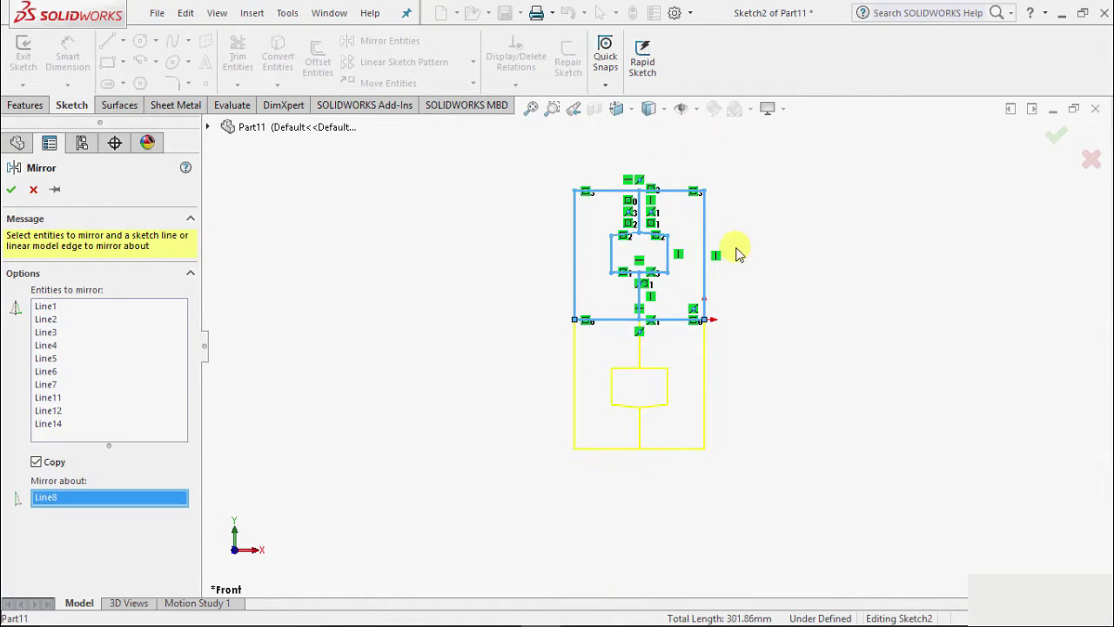
pyautogui.click(11, 193)
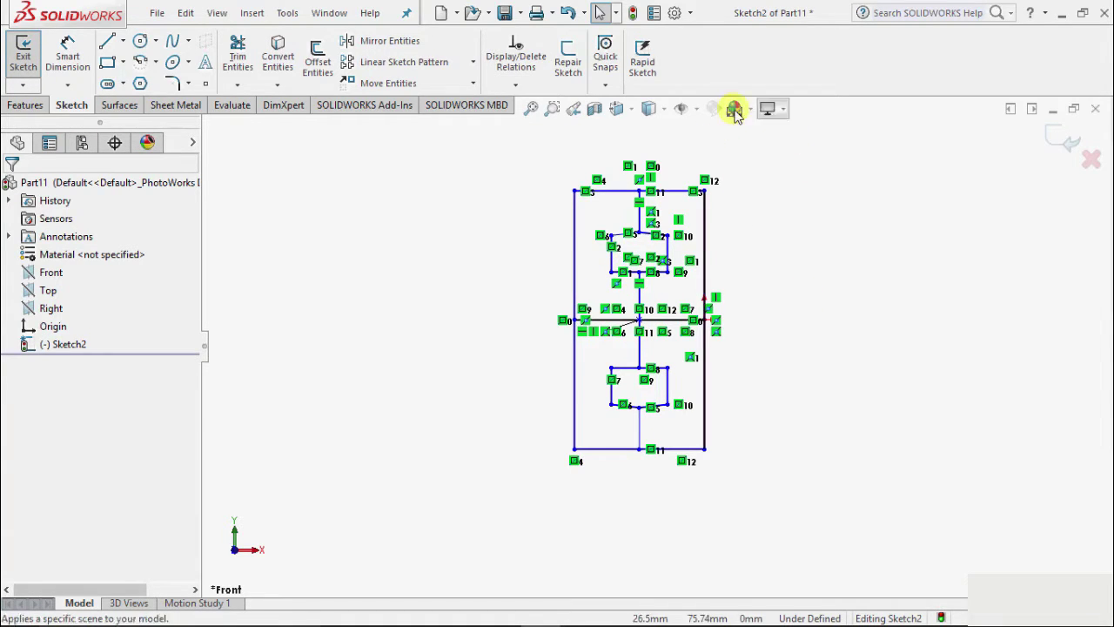
# Step: Zoom to fit and turn off View Sketch Relations in the Hide/Show Items menu
pyautogui.press('z')
pyautogui.scroll(-3, 683, 161)
pyautogui.scroll(3, 706, 305)
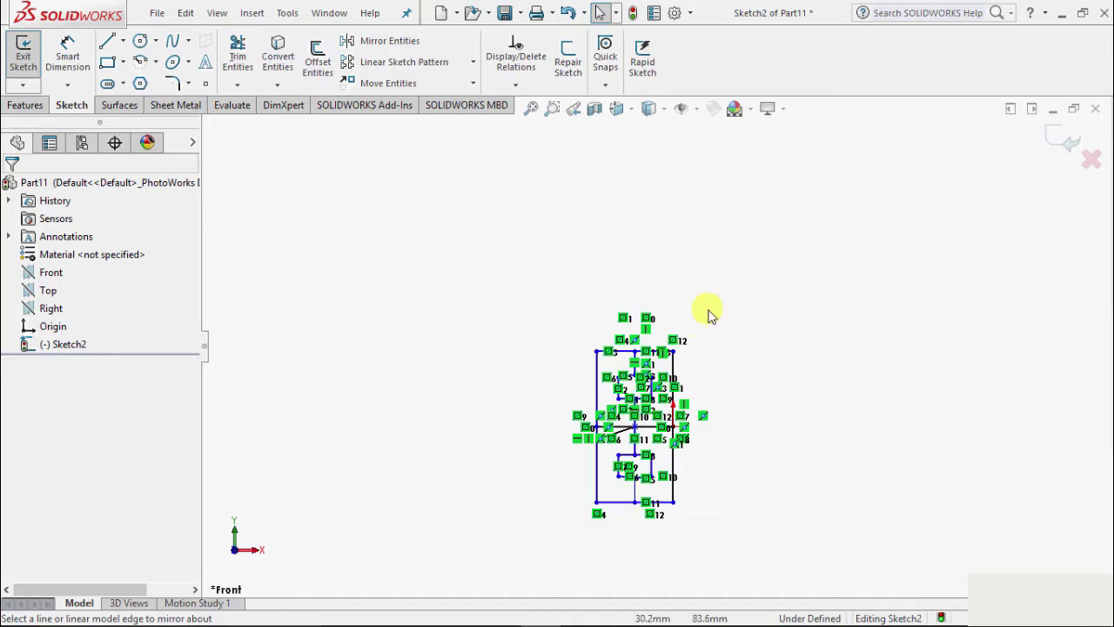
pyautogui.scroll(-3, 696, 335)
pyautogui.click(698, 110)
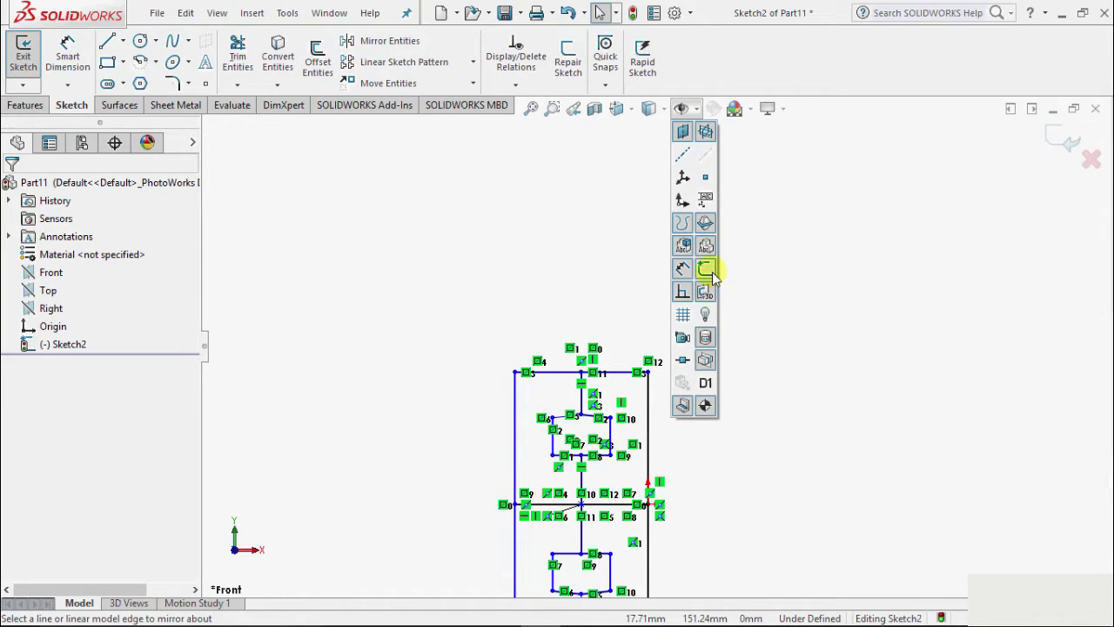
pyautogui.click(682, 292)
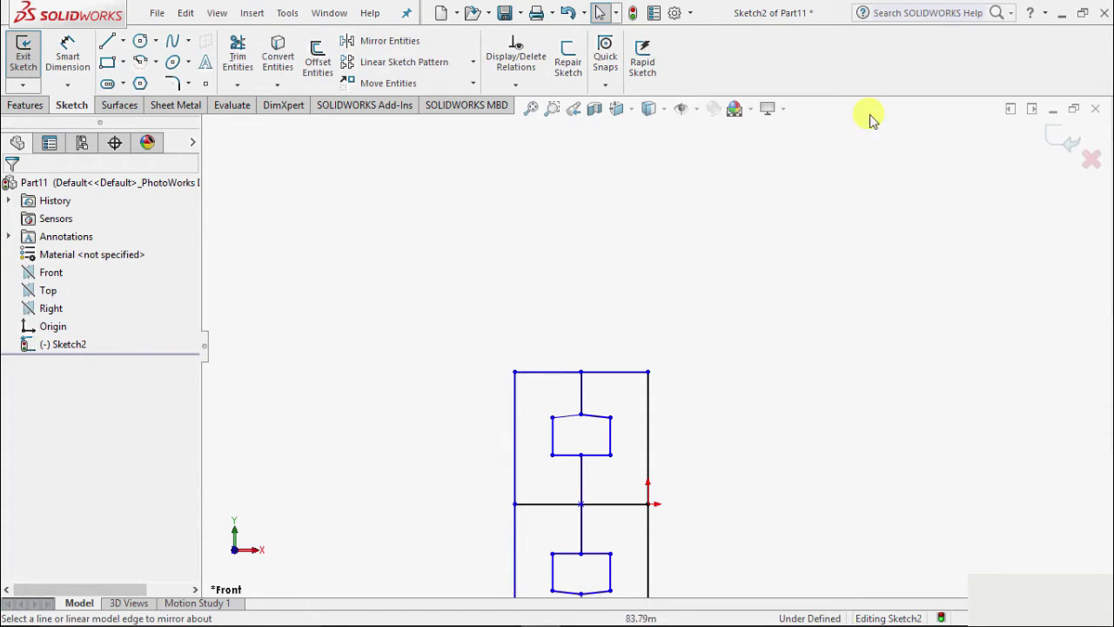
pyautogui.scroll(2, 787, 239)
pyautogui.scroll(-1, 666, 548)
pyautogui.scroll(-1, 655, 547)
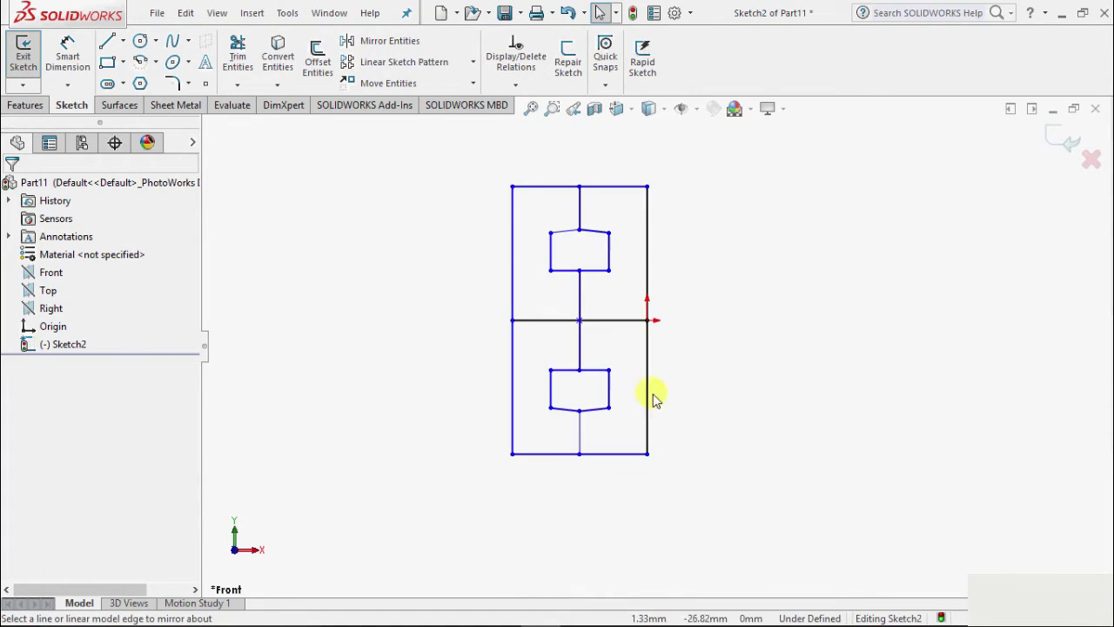